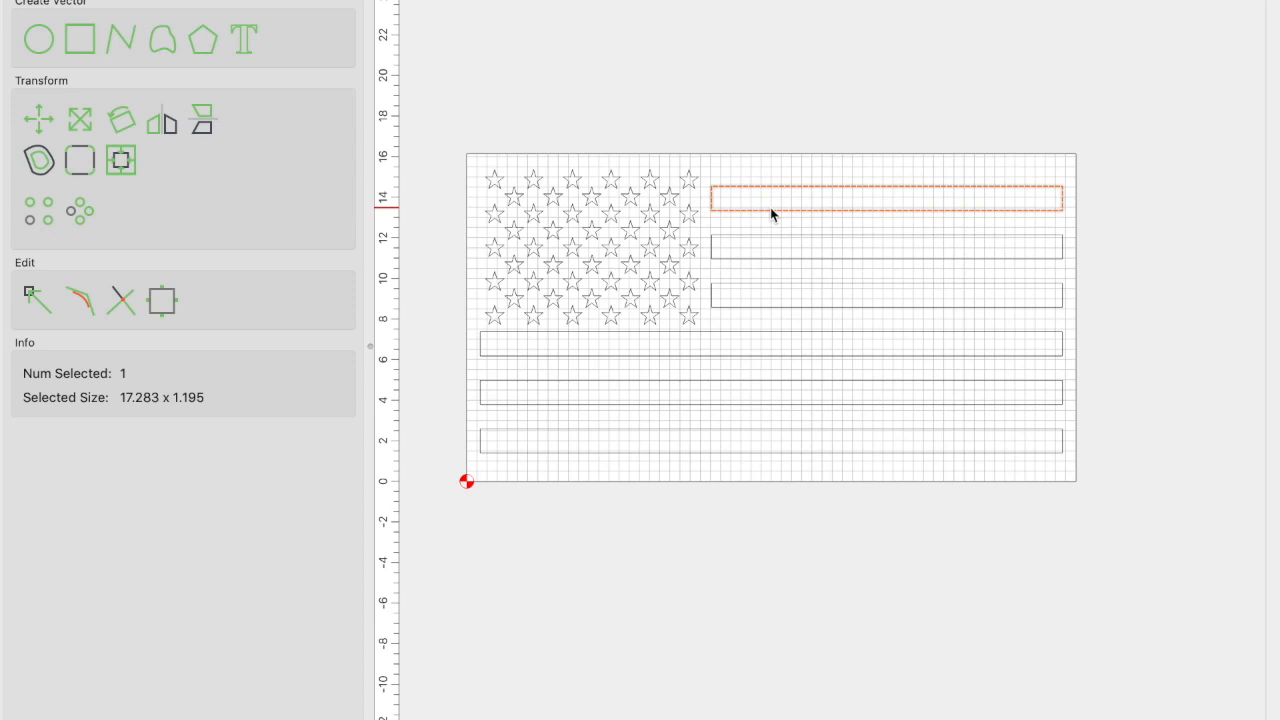
Try fitting a duplicate stripe into the gap directly below the top short stripe, and delete it
drag(770, 213, 714, 220)
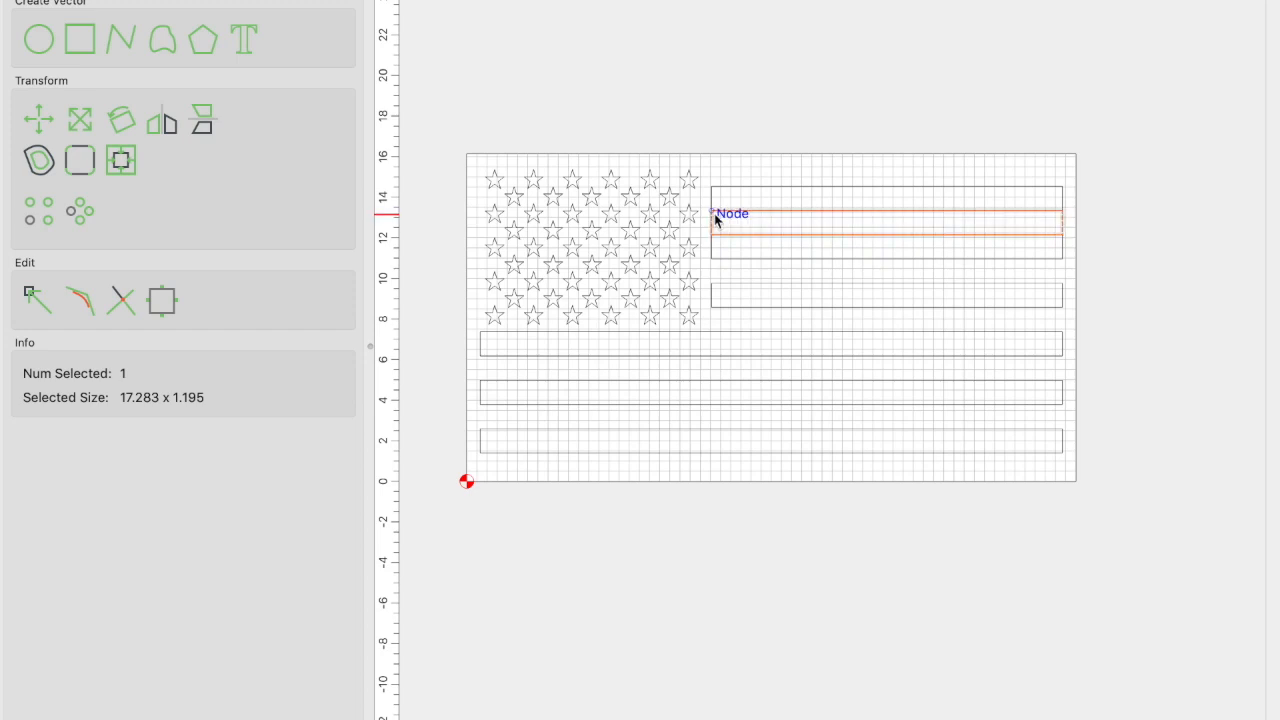
scroll(714, 220, up, 5)
scroll(714, 213, up, 3)
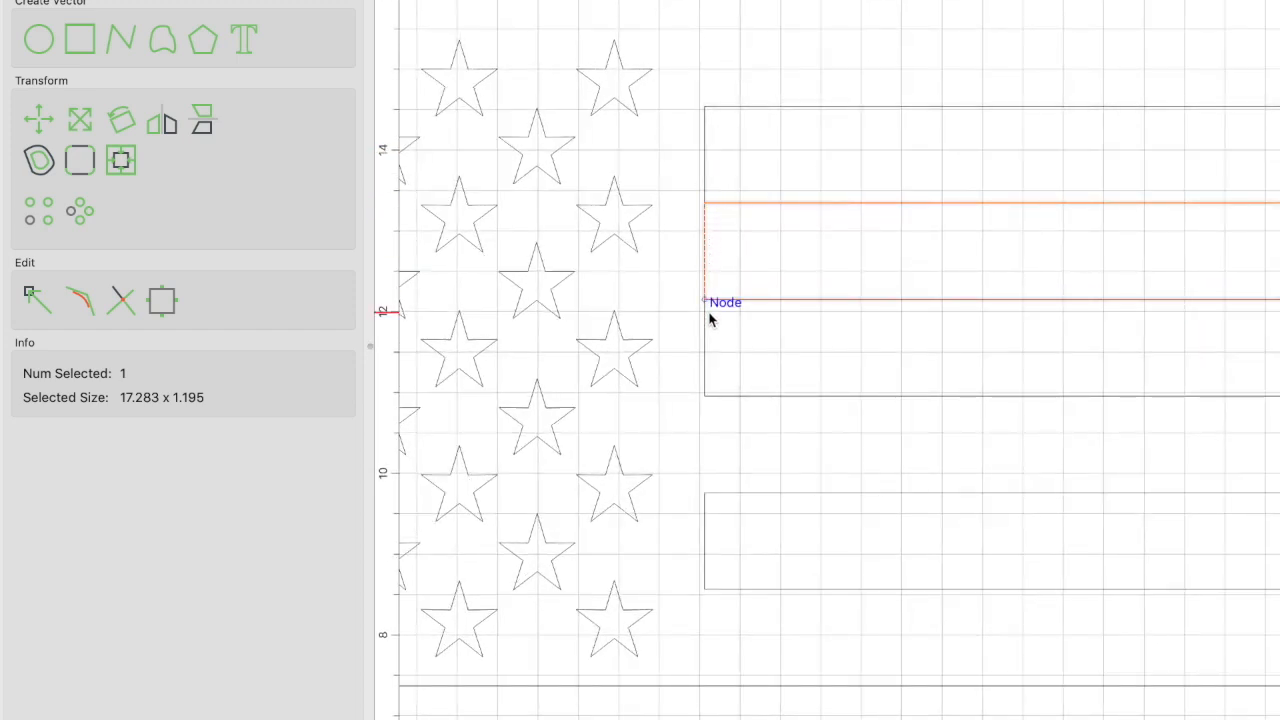
scroll(706, 318, up, 1)
scroll(706, 320, up, 1)
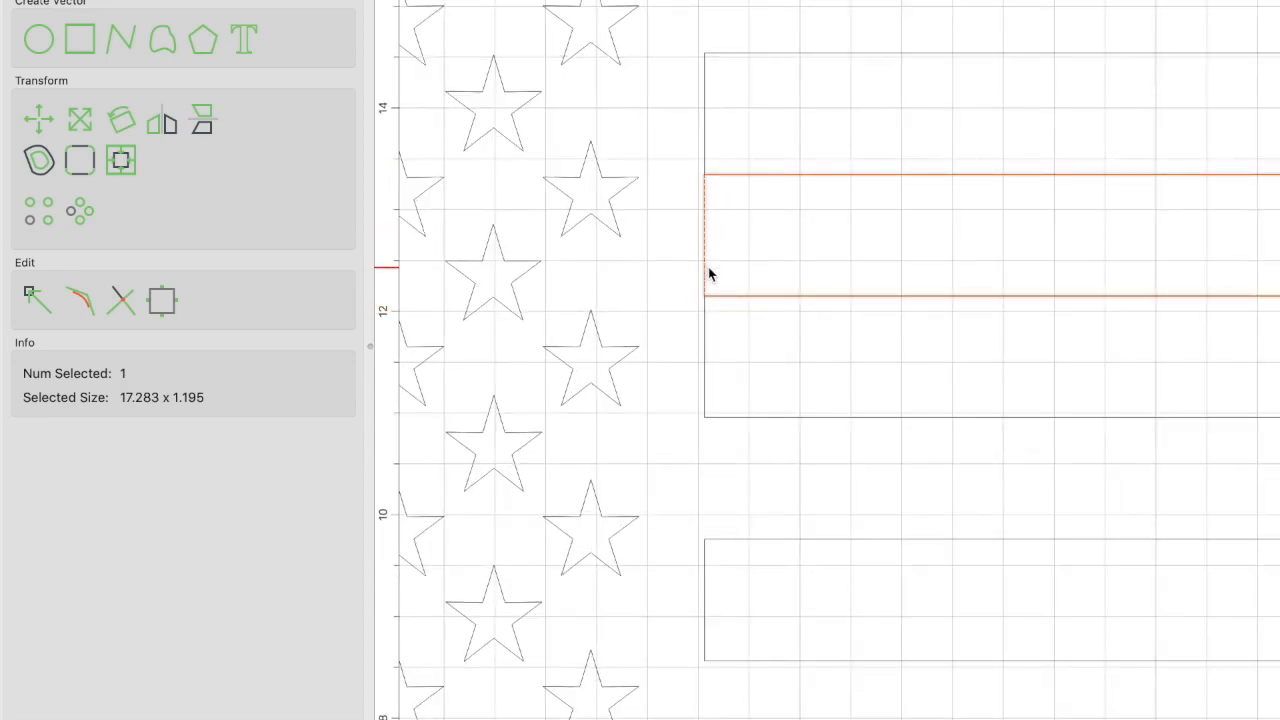
scroll(709, 297, up, 3)
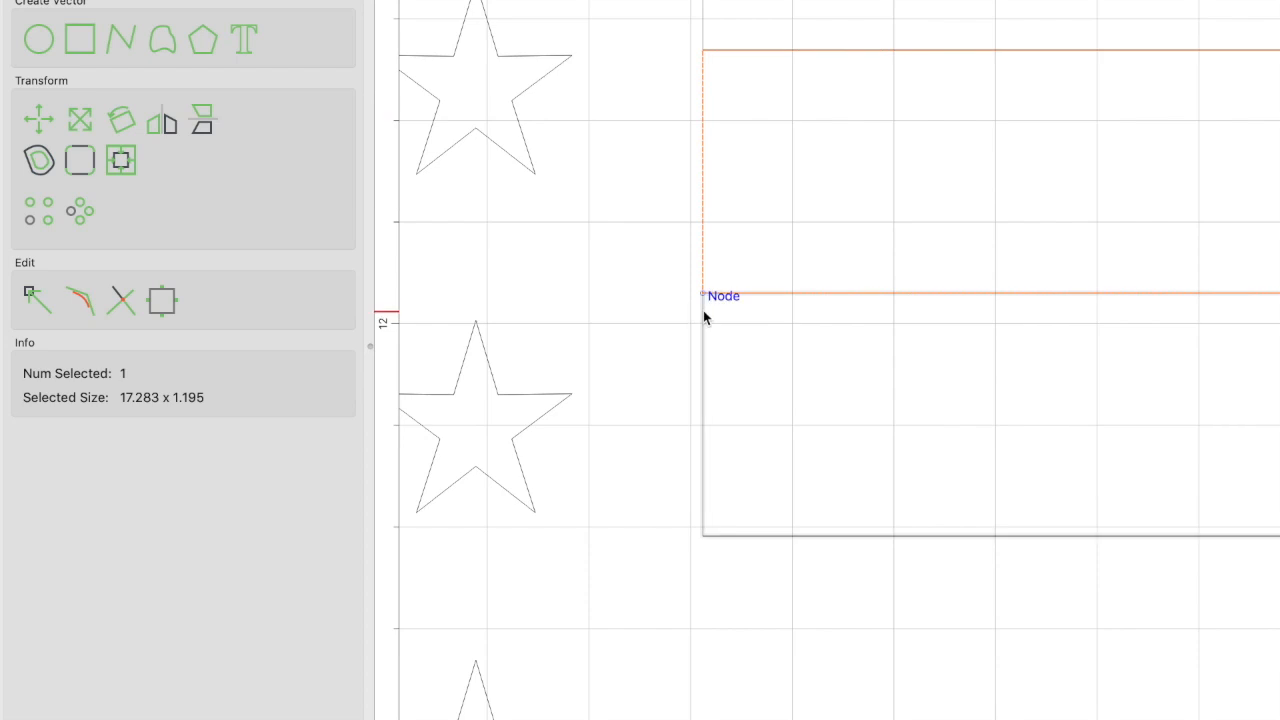
scroll(706, 312, down, 1)
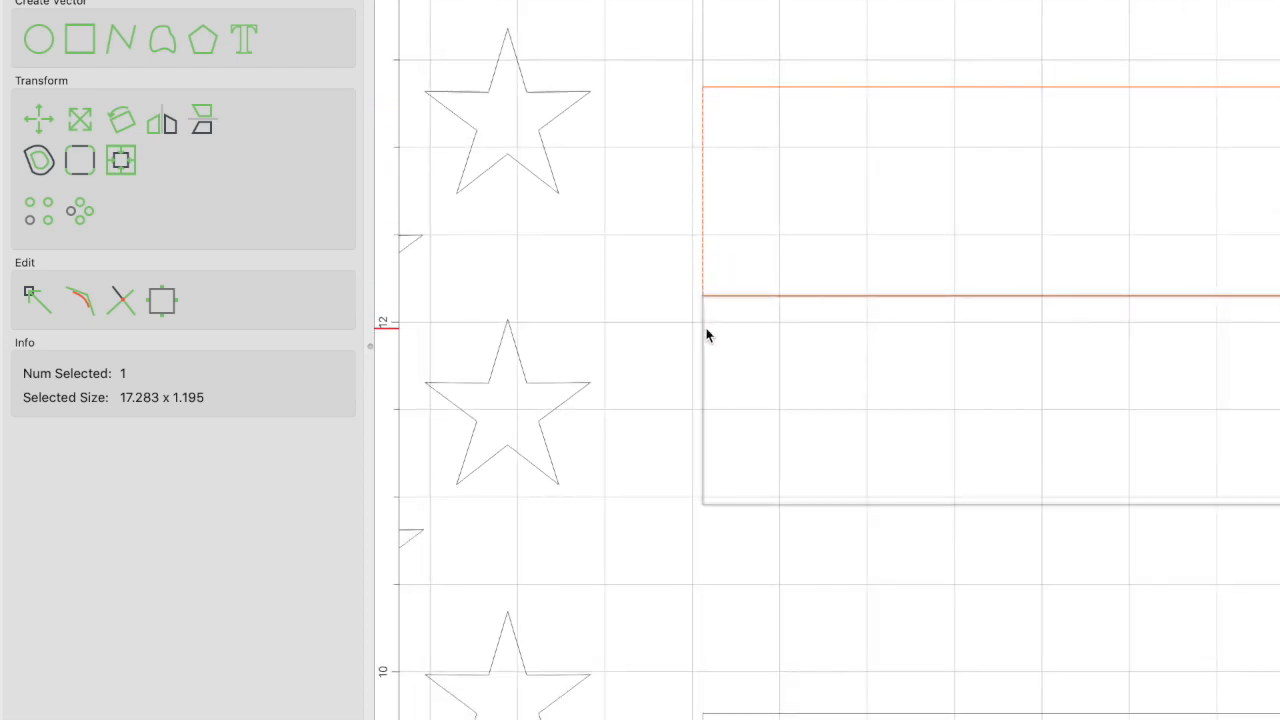
scroll(706, 334, down, 1)
scroll(710, 348, down, 1)
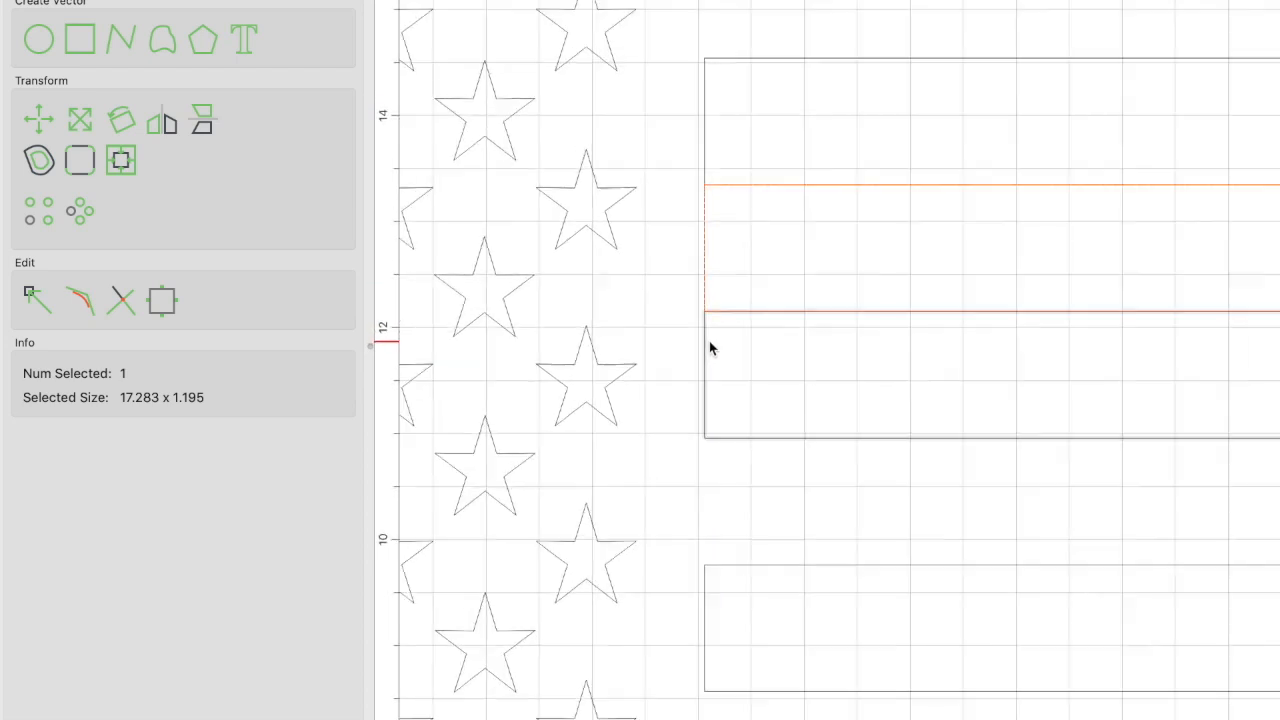
scroll(710, 348, down, 5)
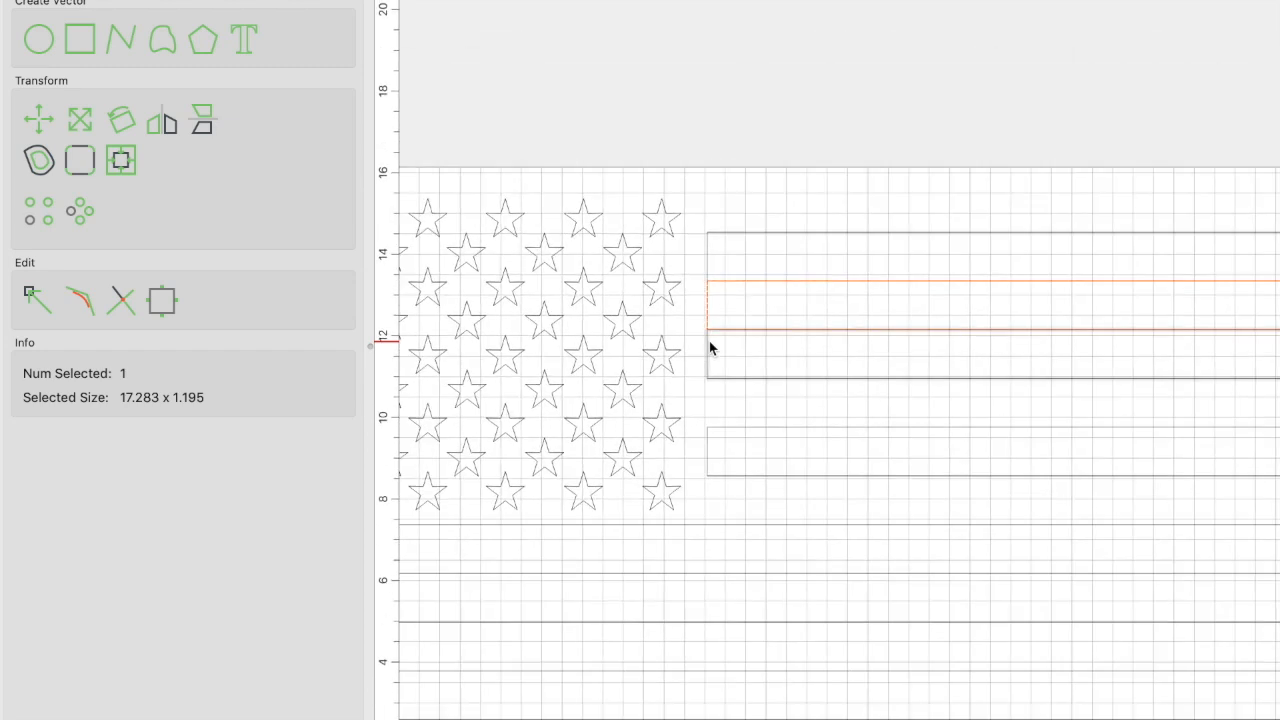
scroll(710, 348, down, 2)
scroll(710, 348, down, 1)
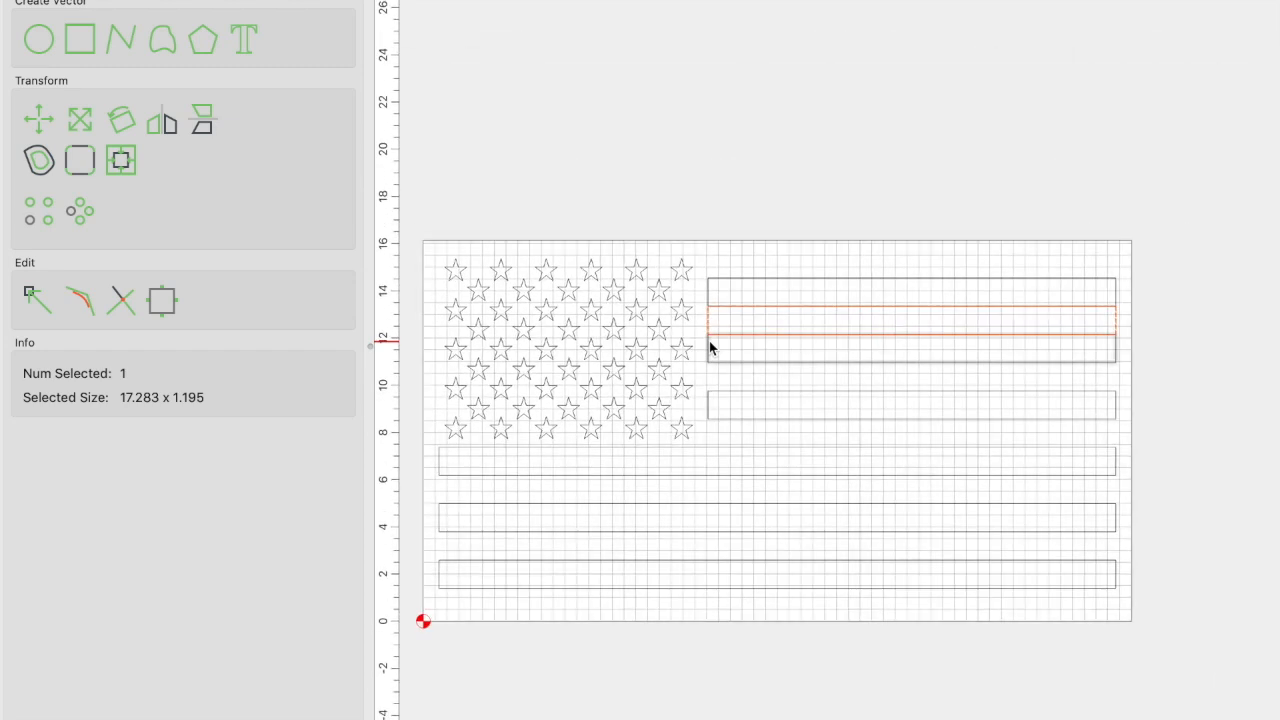
key(Delete)
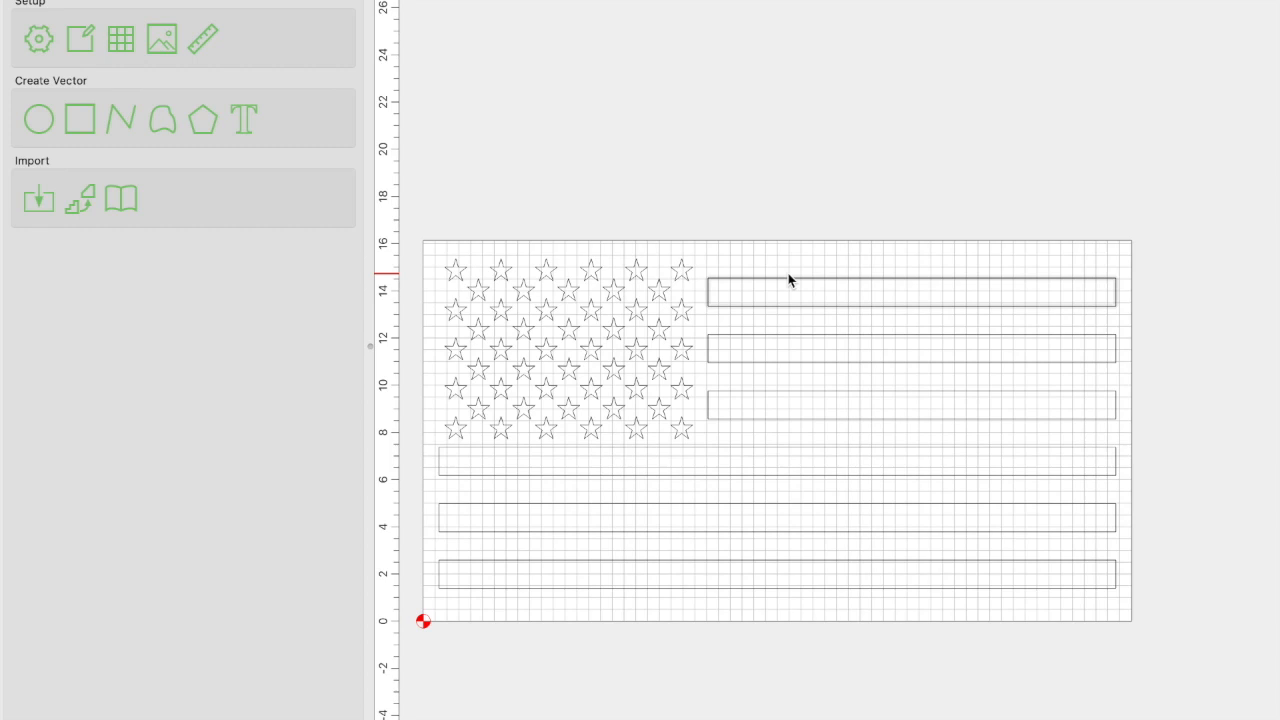
Place copies of the top short stripe directly above it and in the gap directly beneath it, snapped to the corner nodes
scroll(778, 300, up, 2)
click(767, 322)
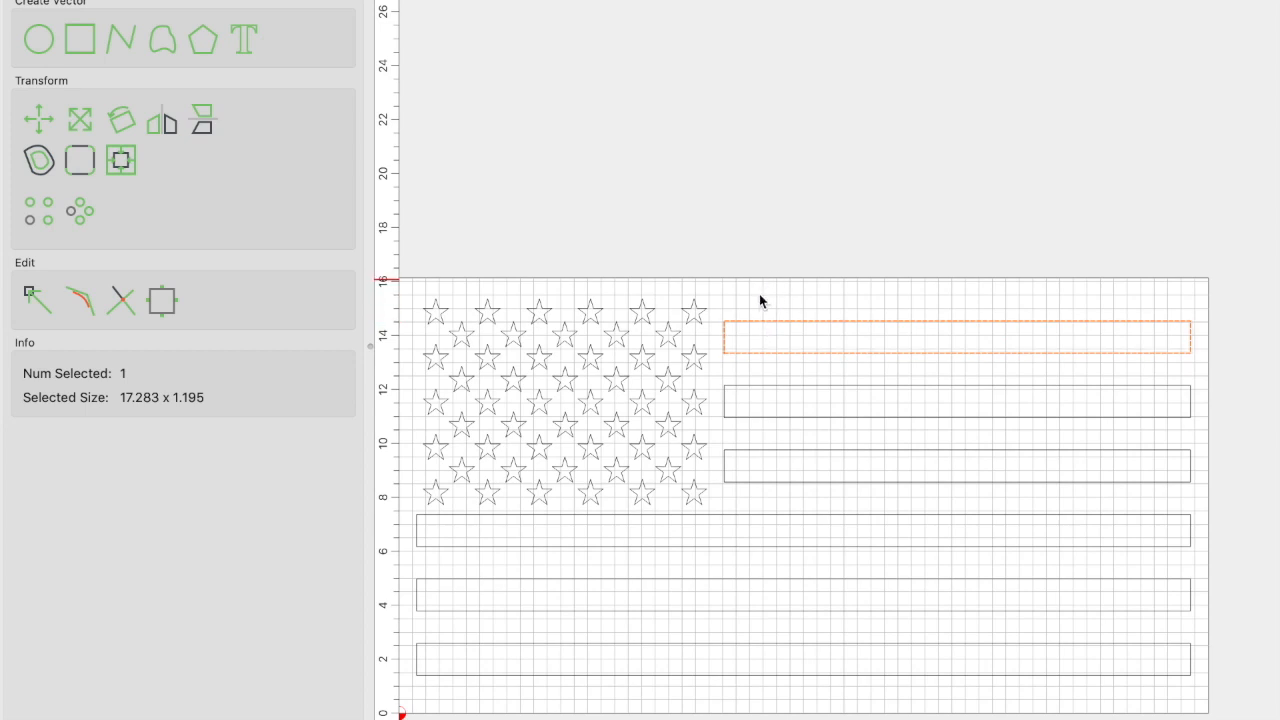
mouse_move(745, 316)
mouse_down()
mouse_move(750, 251)
mouse_move(728, 320)
mouse_up()
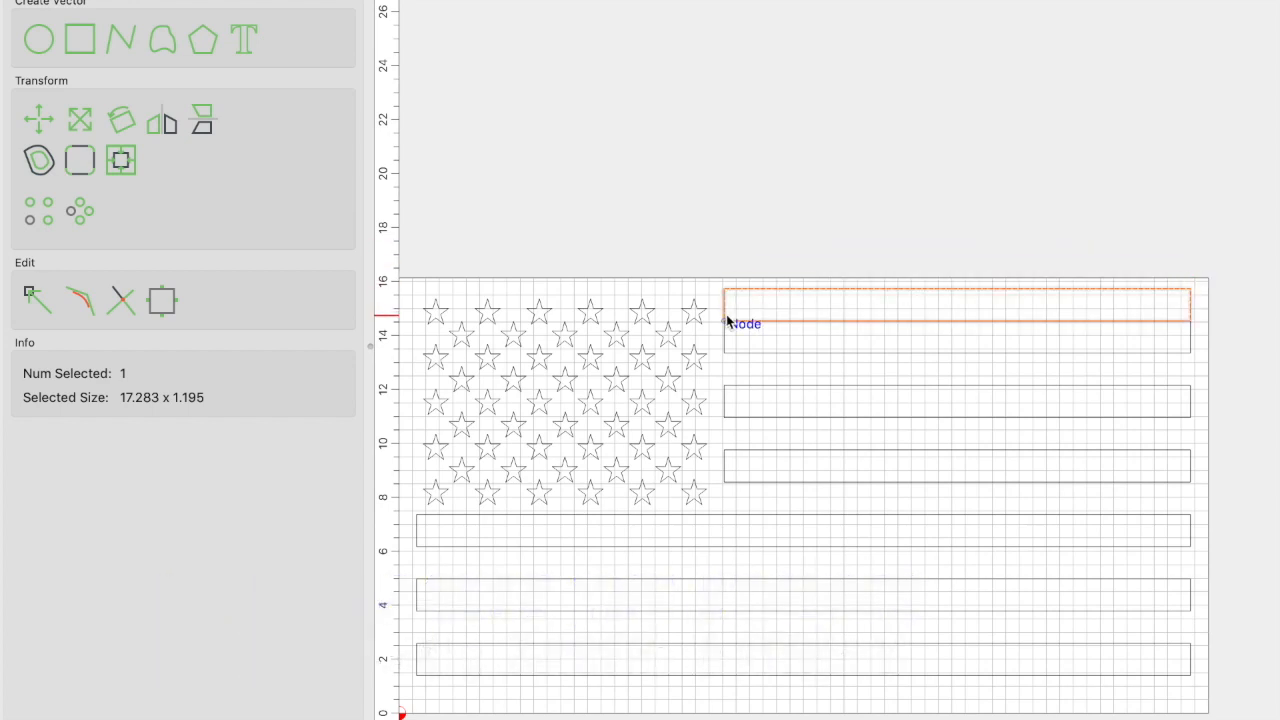
key(super+v)
drag(783, 388, 838, 411)
drag(646, 384, 724, 355)
Paste two more short stripes to fill the remaining gaps between the second short stripe and the upper long stripe
scroll(725, 379, up, 5)
key(super+v)
drag(695, 426, 1231, 542)
drag(706, 538, 722, 529)
scroll(722, 537, down, 3)
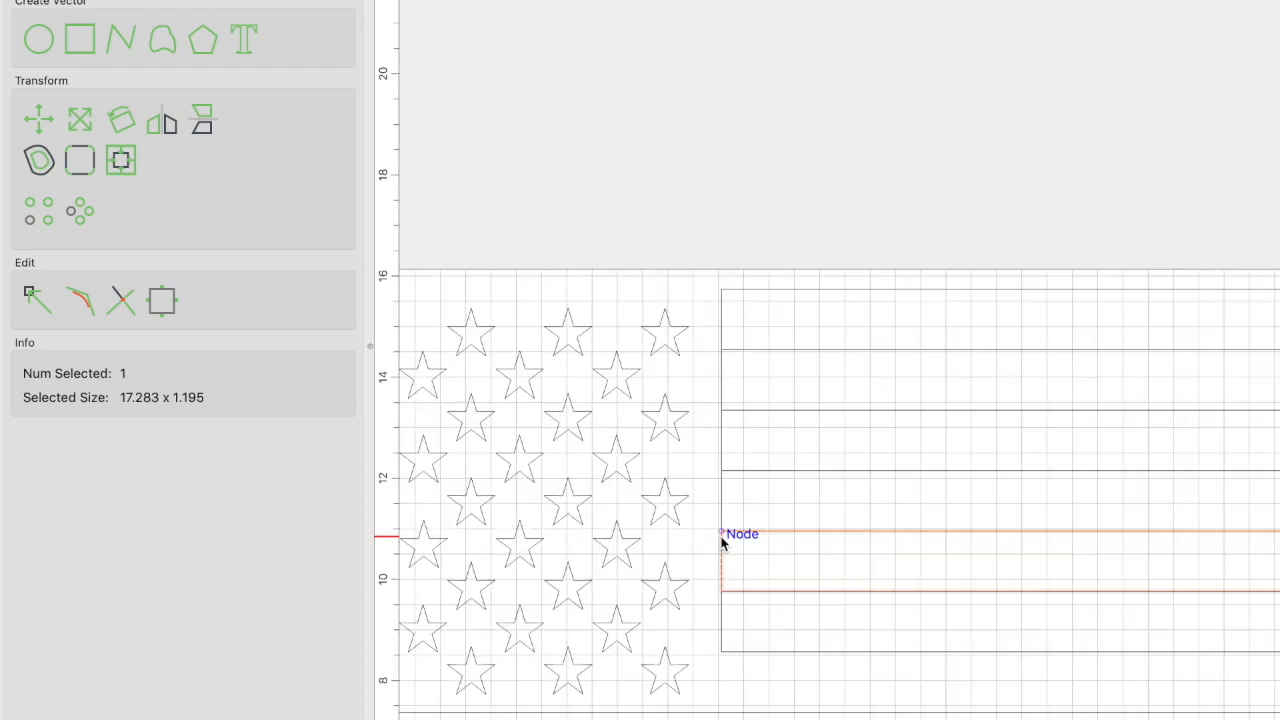
scroll(722, 541, down, 2)
key(super+v)
drag(687, 608, 725, 609)
scroll(725, 609, down, 4)
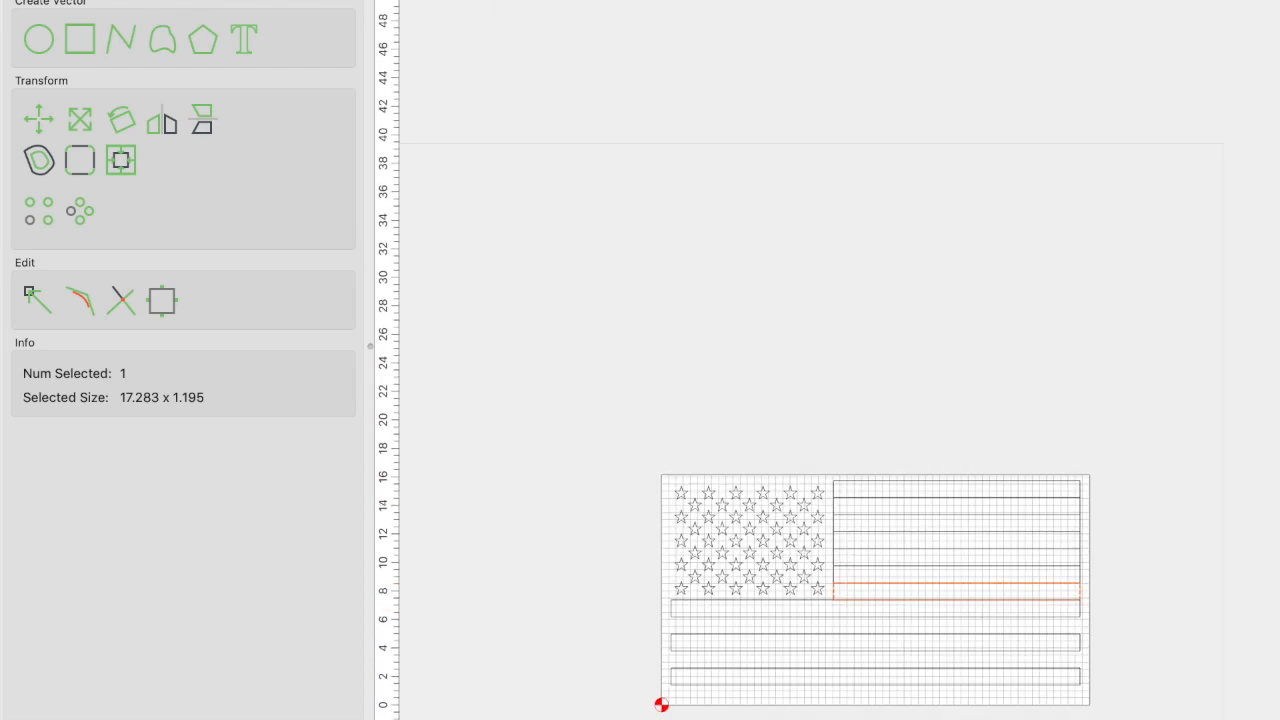
Fill the gaps between the long stripes with copies and add one more copy directly below the lowest long stripe
scroll(910, 340, up, 5)
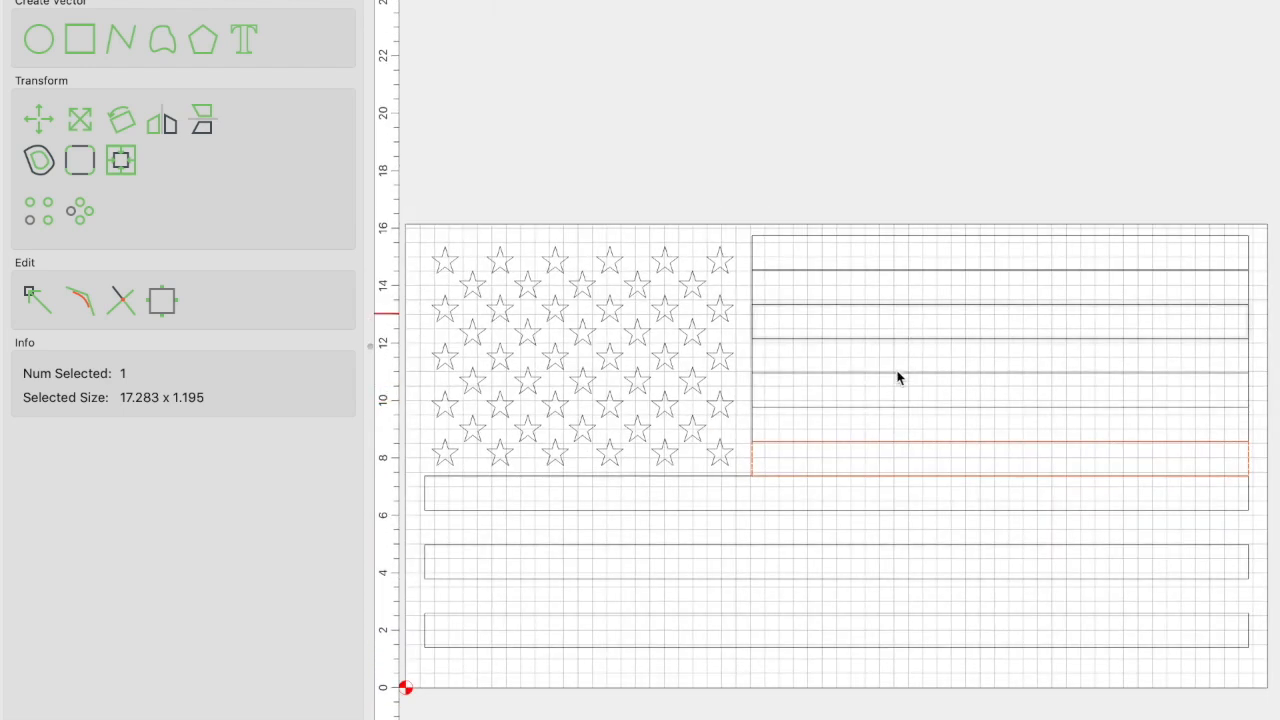
click(480, 502)
drag(480, 500, 427, 655)
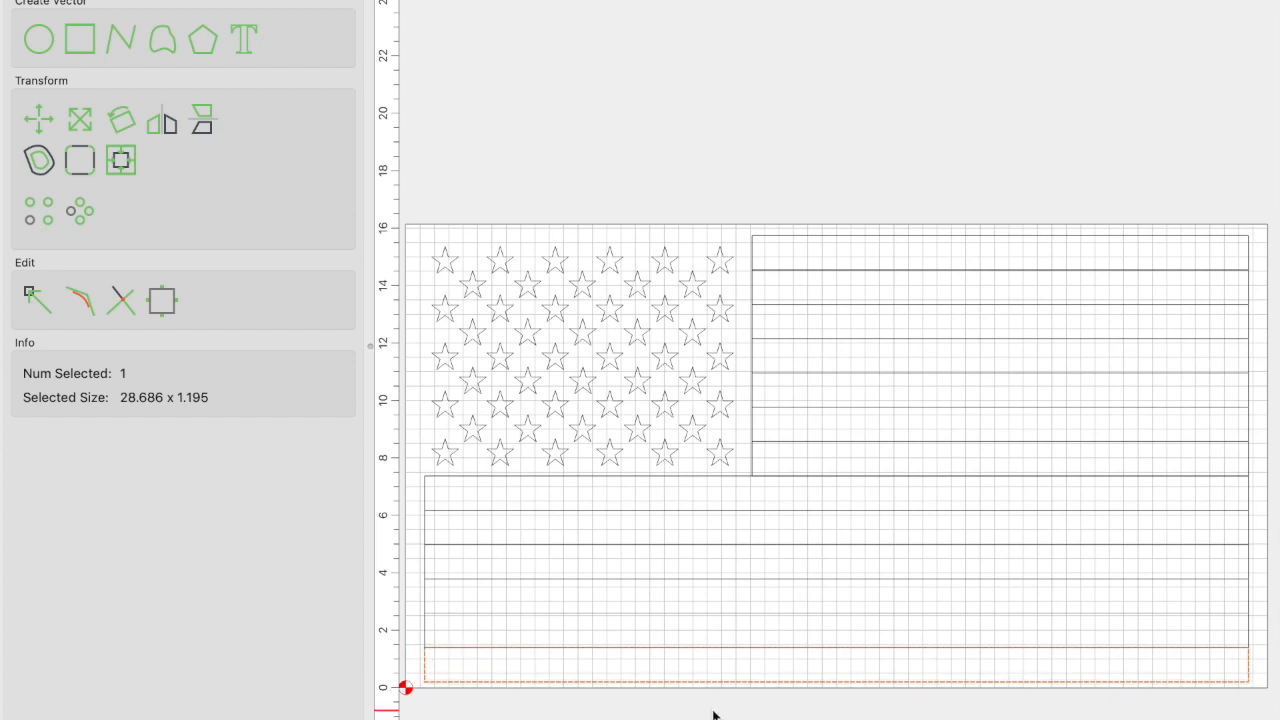
scroll(457, 651, up, 5)
scroll(449, 632, down, 5)
scroll(500, 637, up, 1)
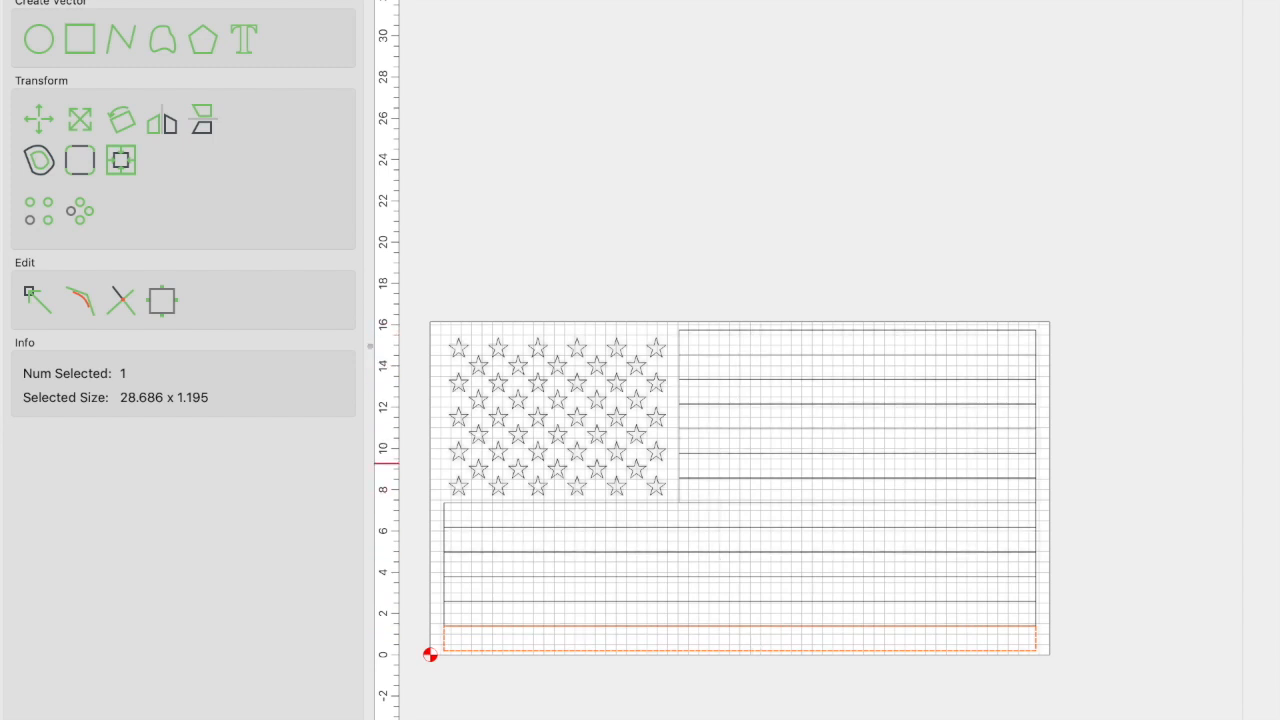
Add a text object reading "I PREFER PEACE." in Times New Roman at a 0.5 in font height
click(245, 40)
drag(260, 37, 14, 35)
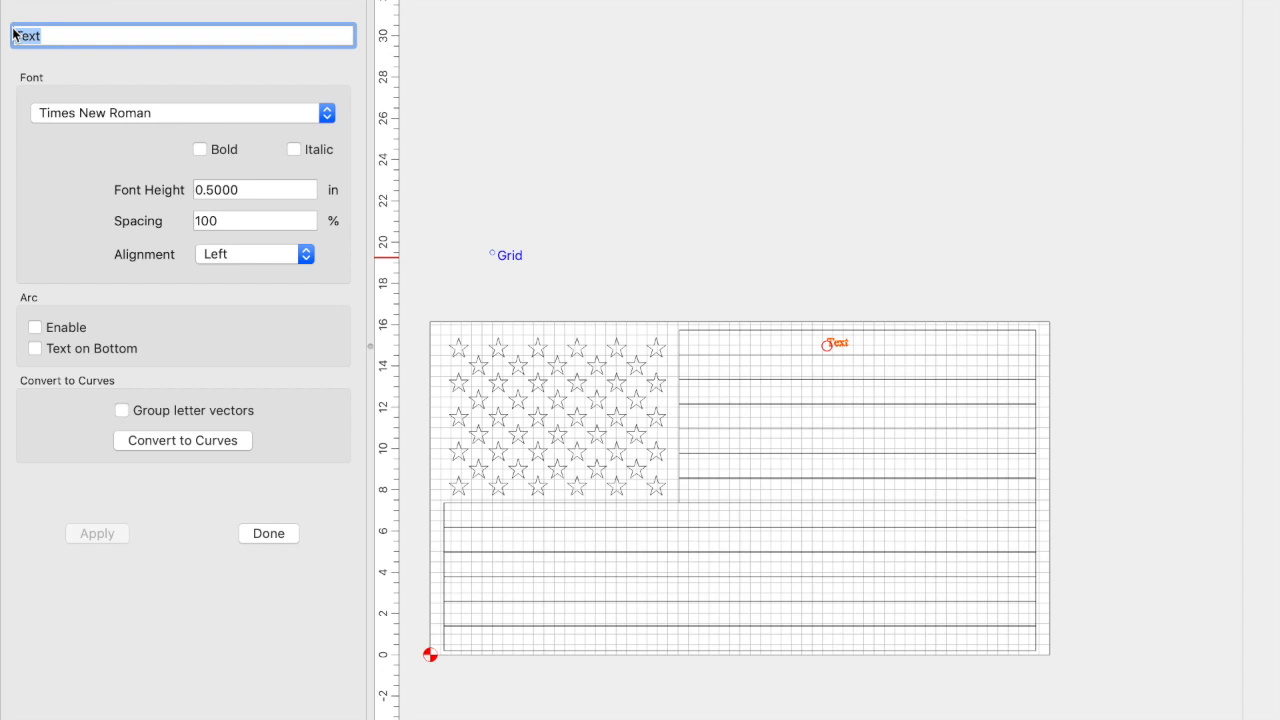
key(BackSpace)
text(PREFER PEACE)
key(Return)
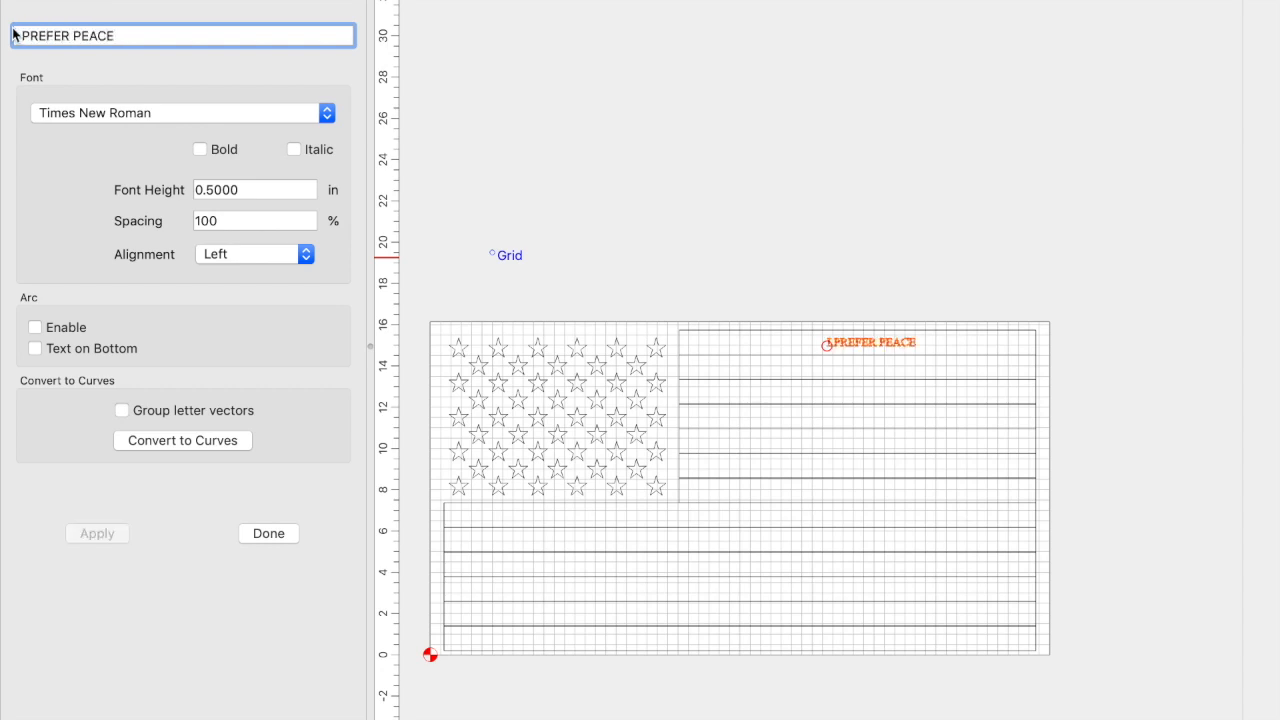
text(.)
click(14, 35)
text(I)
key(Return)
click(253, 533)
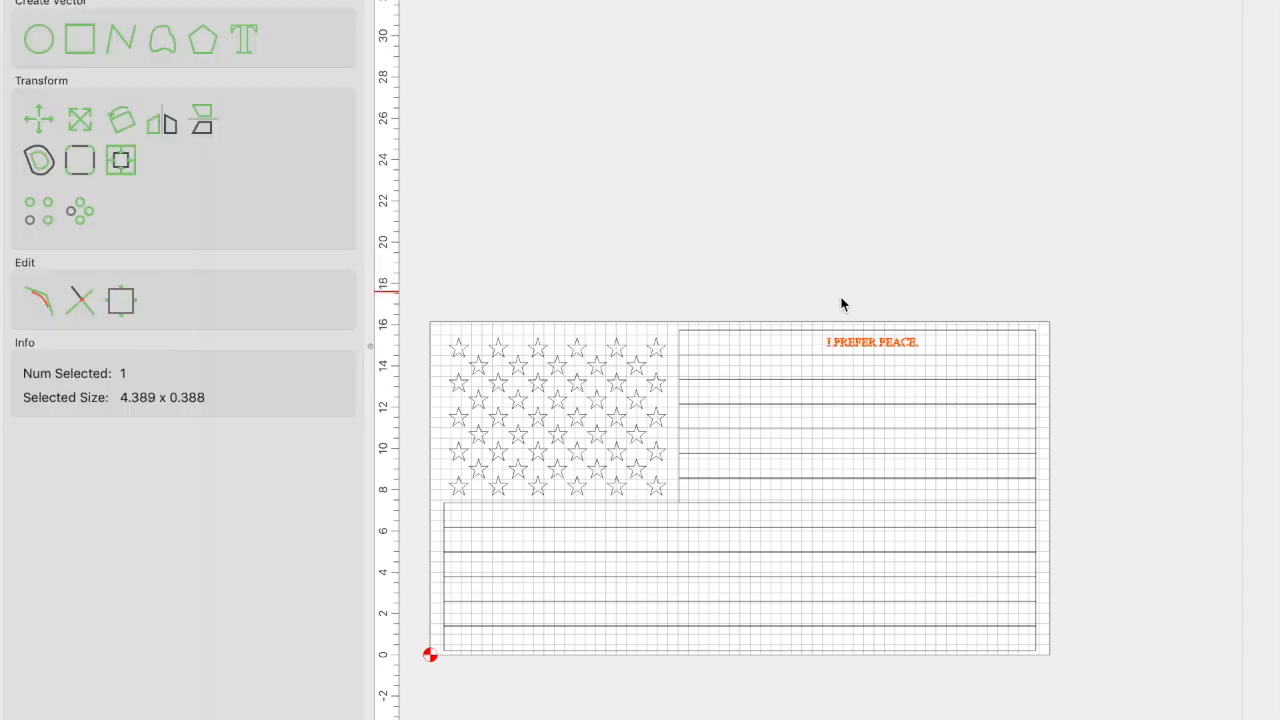
Shift the "I PREFER PEACE." text slightly left and scale it up to about 8.23 x 0.73 in within the top stripe
scroll(848, 348, up, 2)
scroll(848, 348, up, 2)
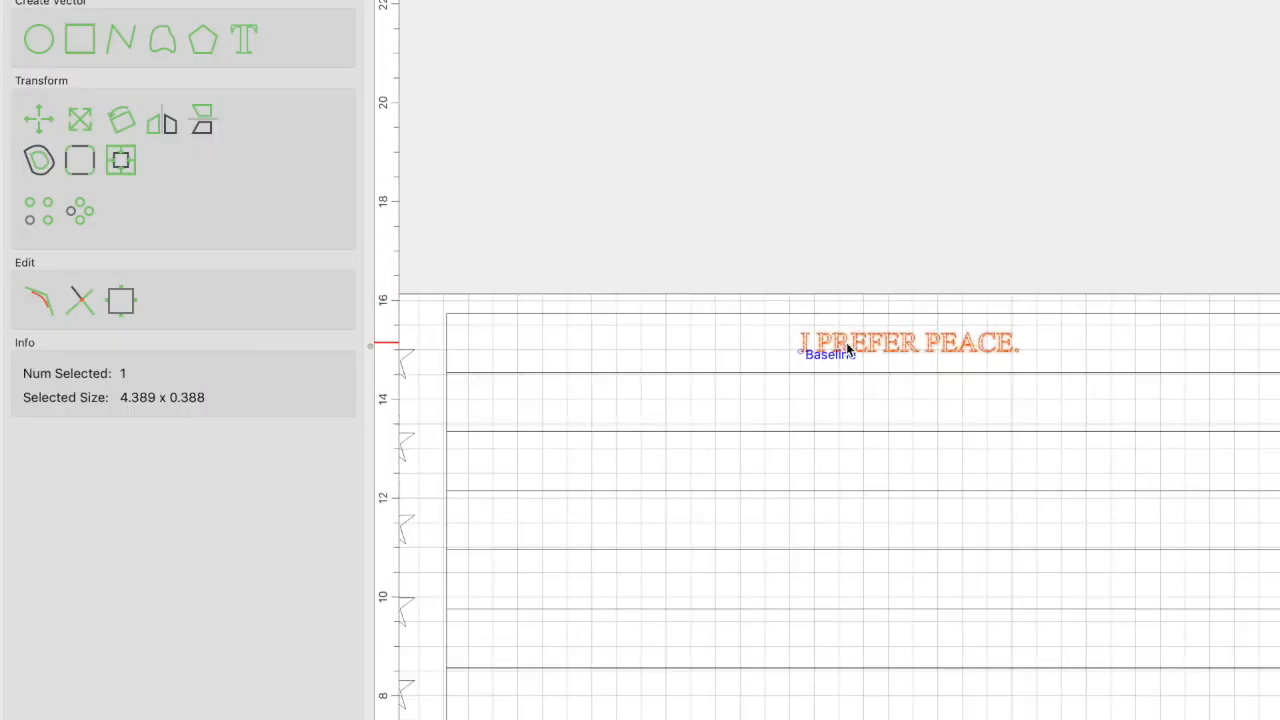
drag(846, 342, 807, 342)
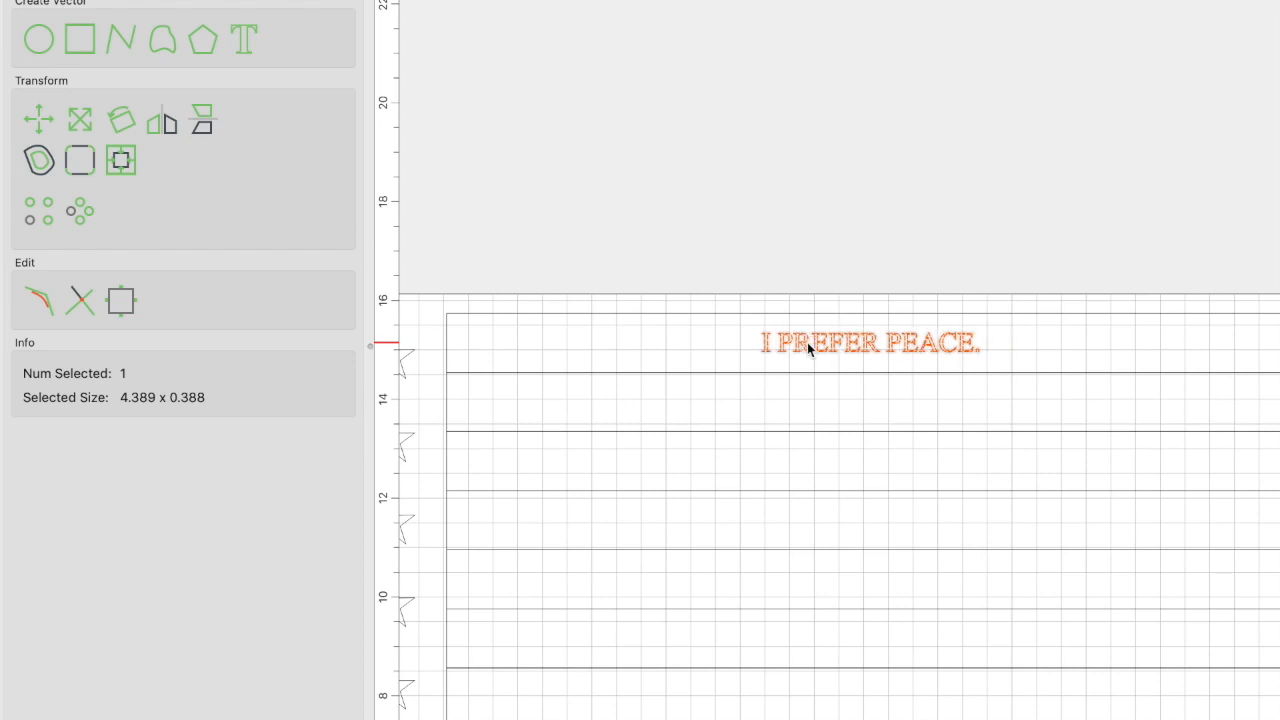
click(88, 118)
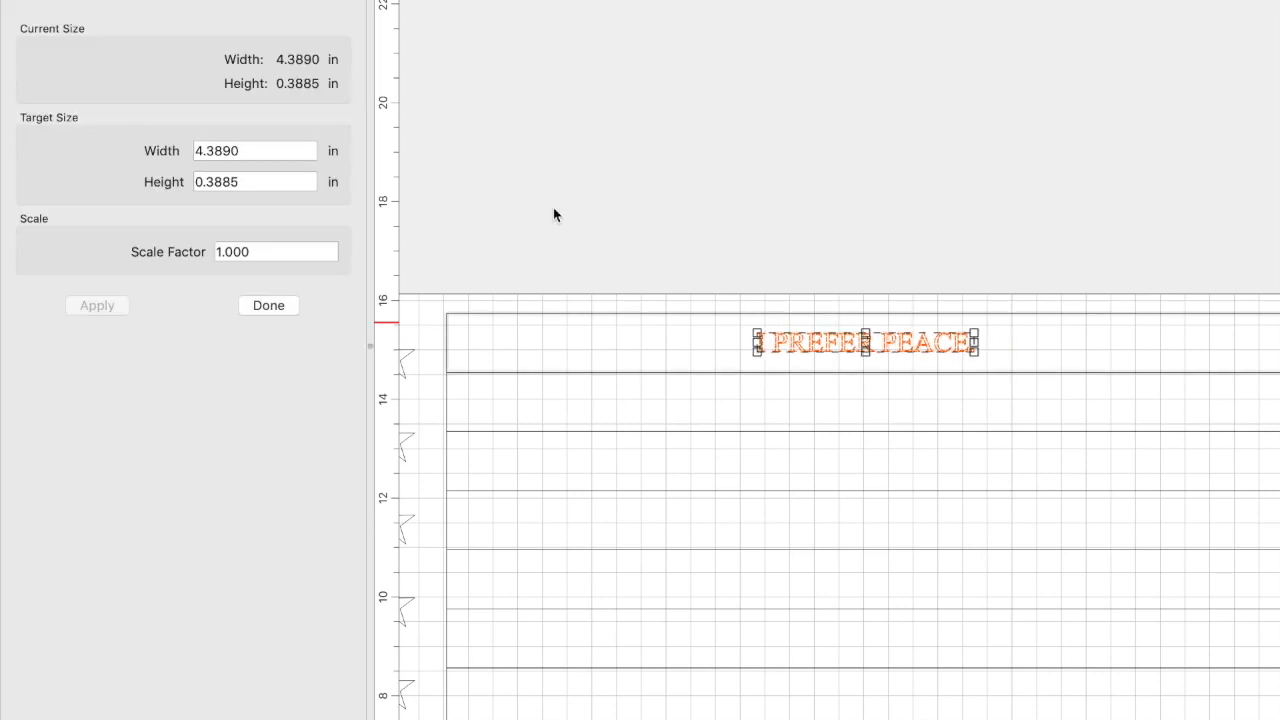
drag(755, 351, 560, 612)
click(268, 305)
click(838, 196)
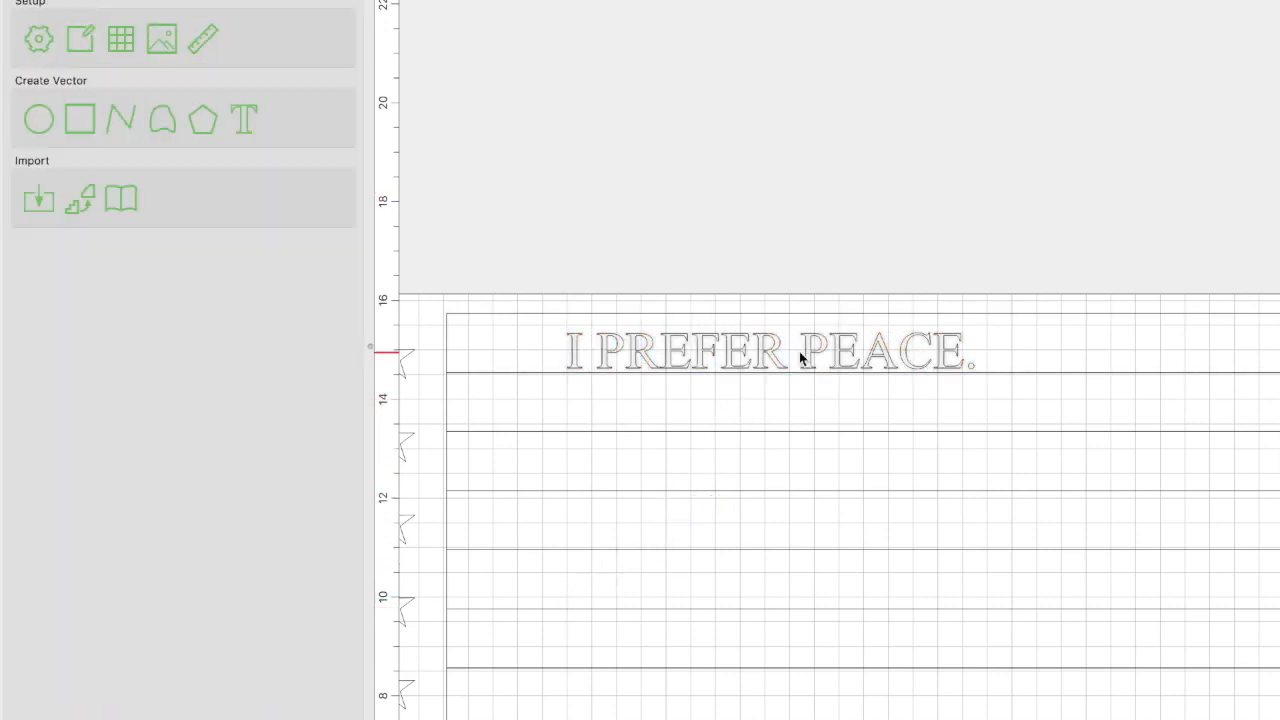
Centre the "I PREFER PEACE." text horizontally and vertically within the top short stripe, using the stripe as the alignment reference
scroll(799, 351, down, 3)
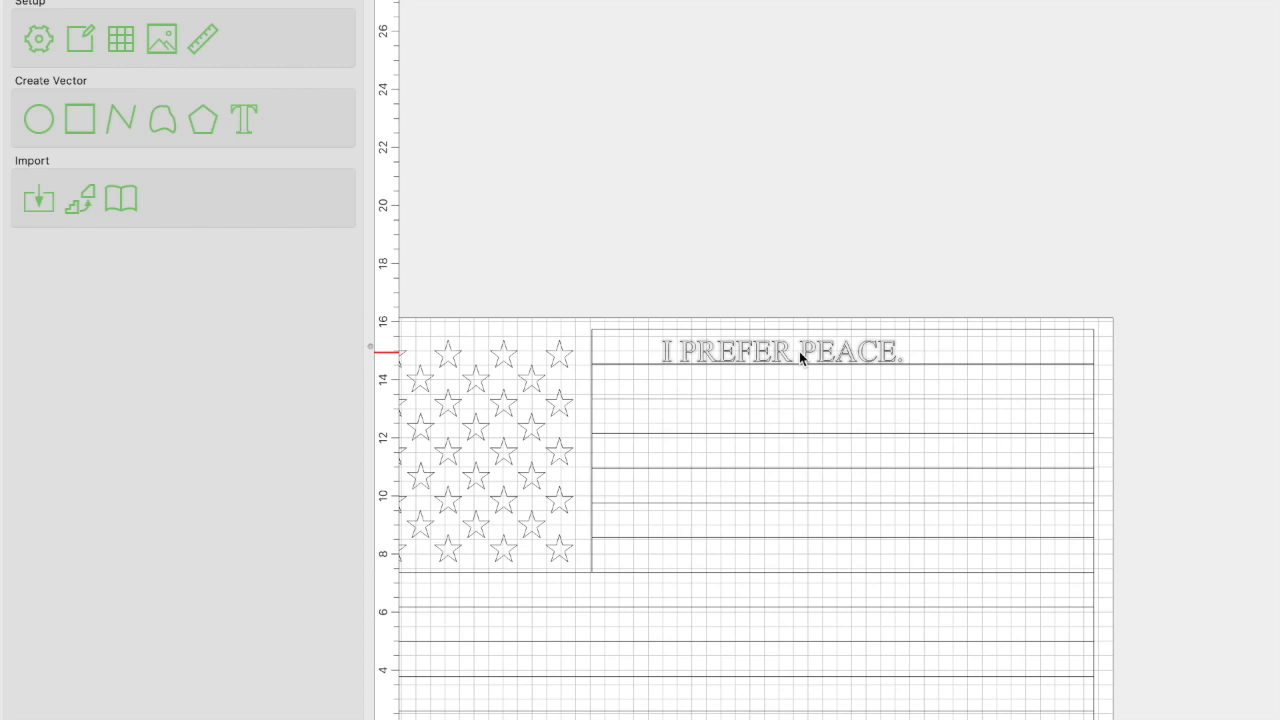
click(801, 351)
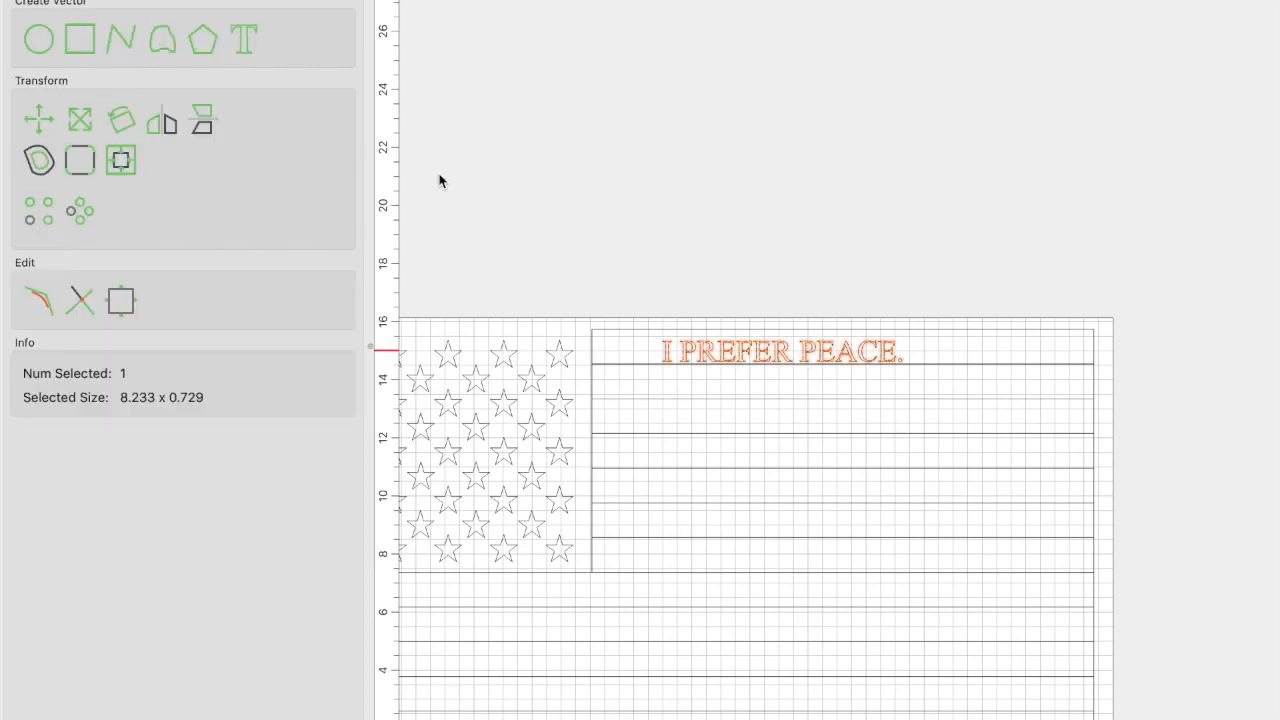
shift+click(602, 341)
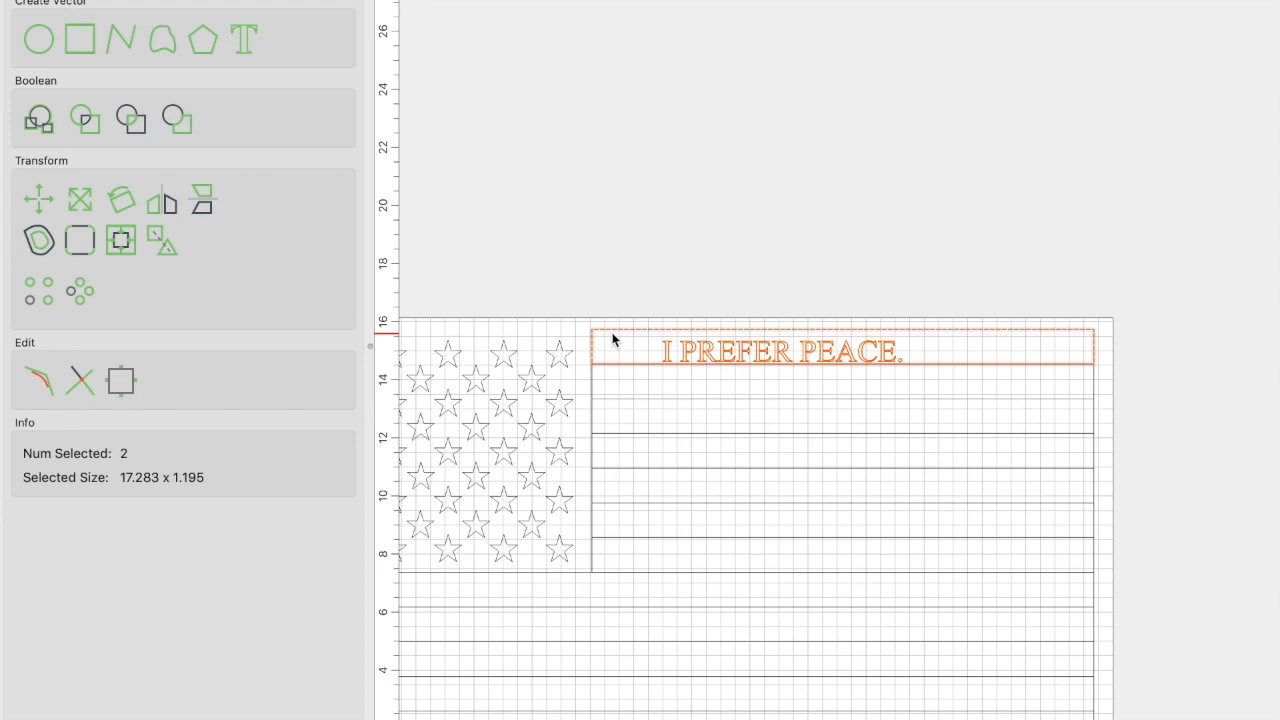
click(122, 241)
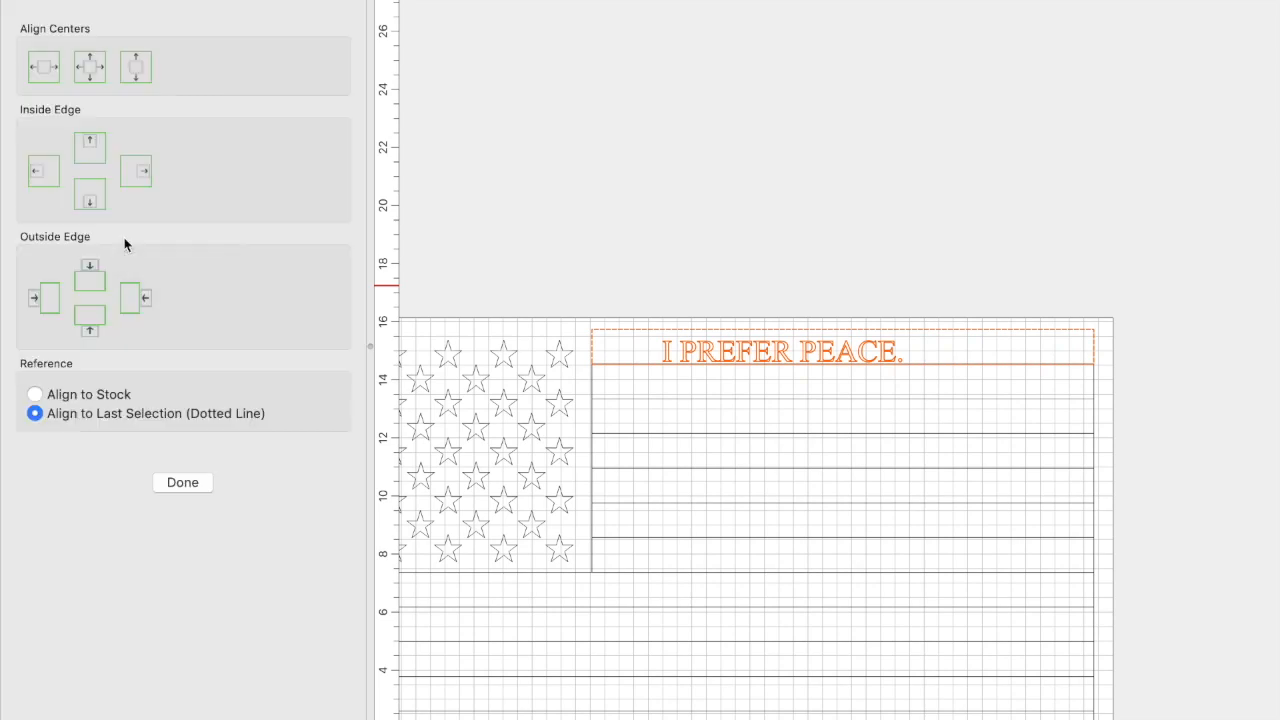
click(97, 64)
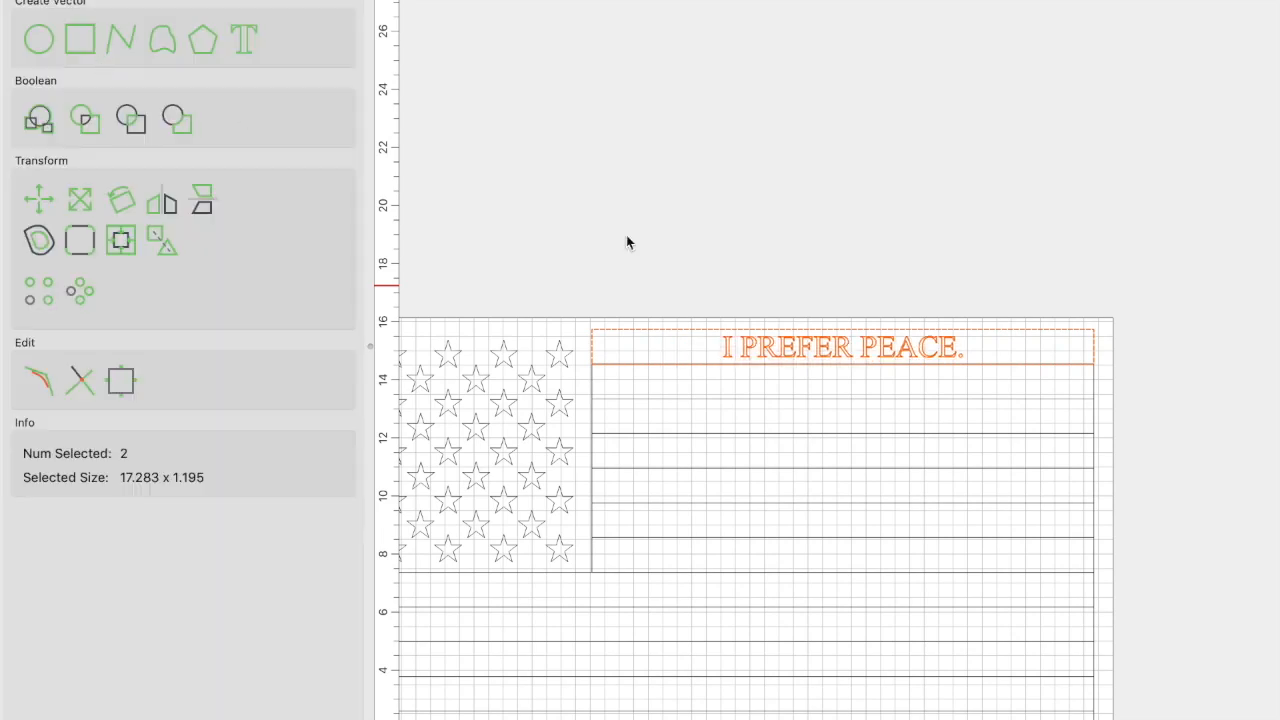
click(913, 278)
scroll(815, 328, up, 3)
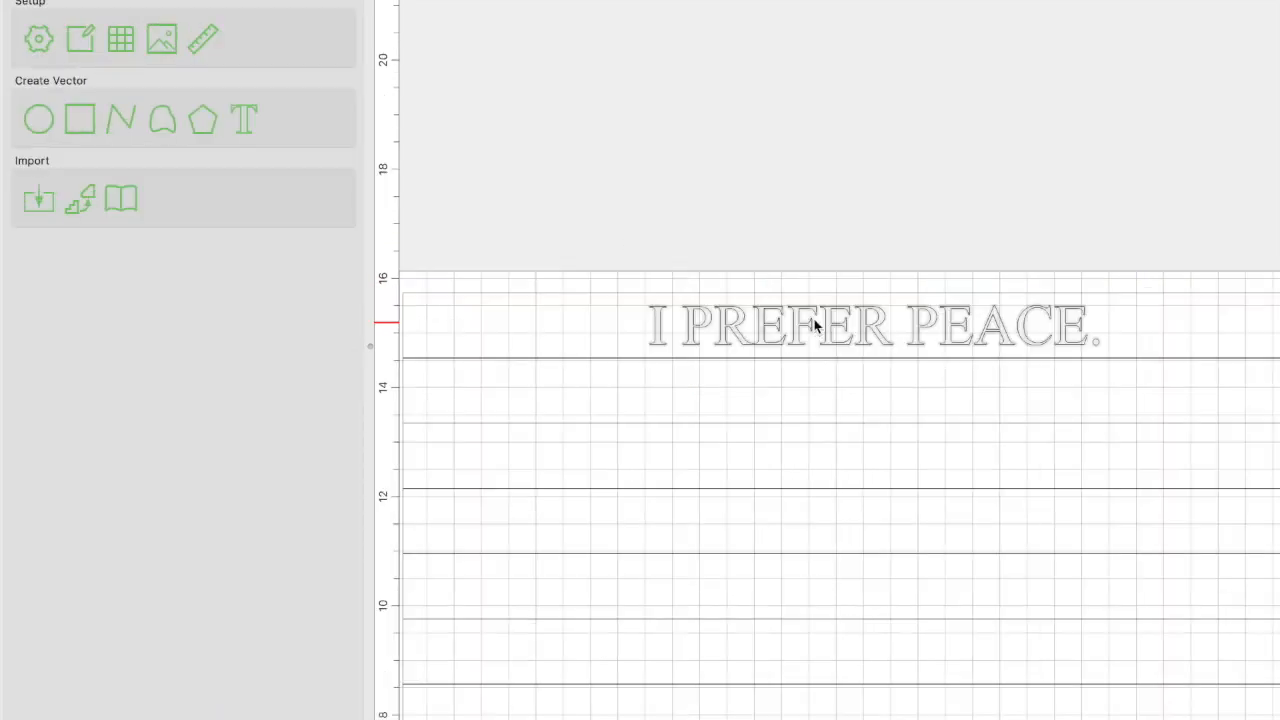
scroll(814, 337, down, 2)
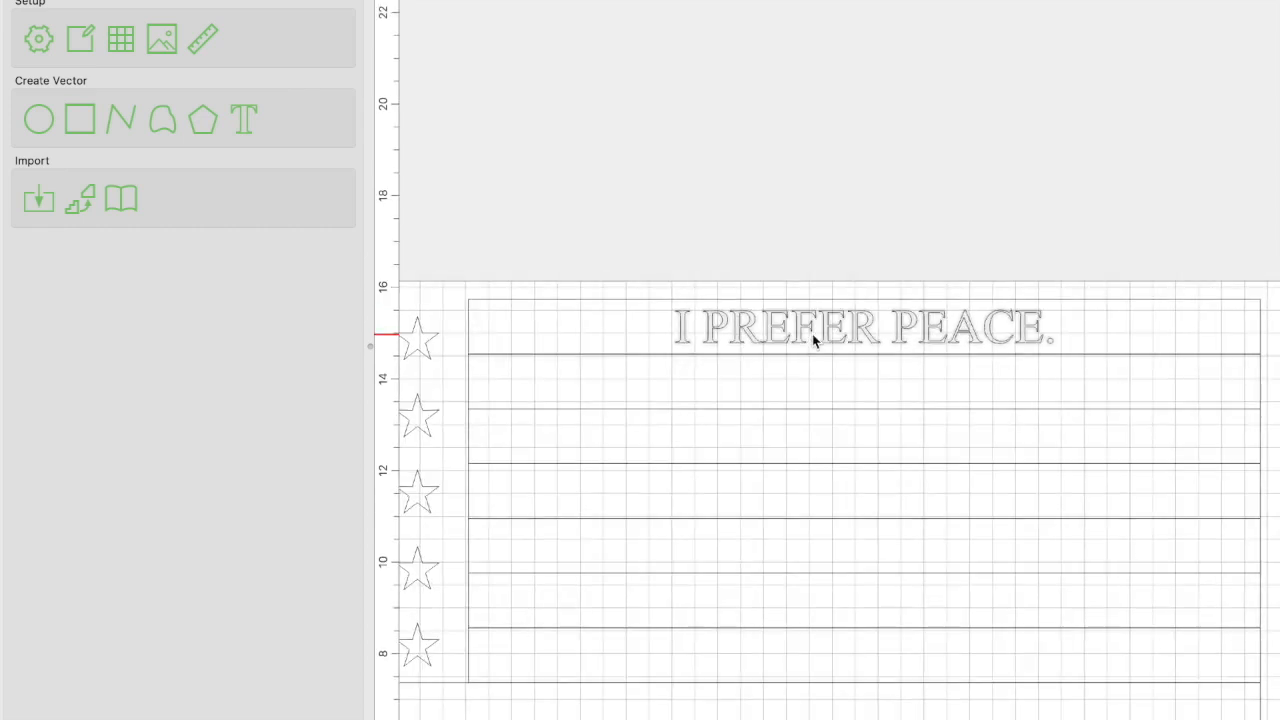
scroll(614, 420, up, 5)
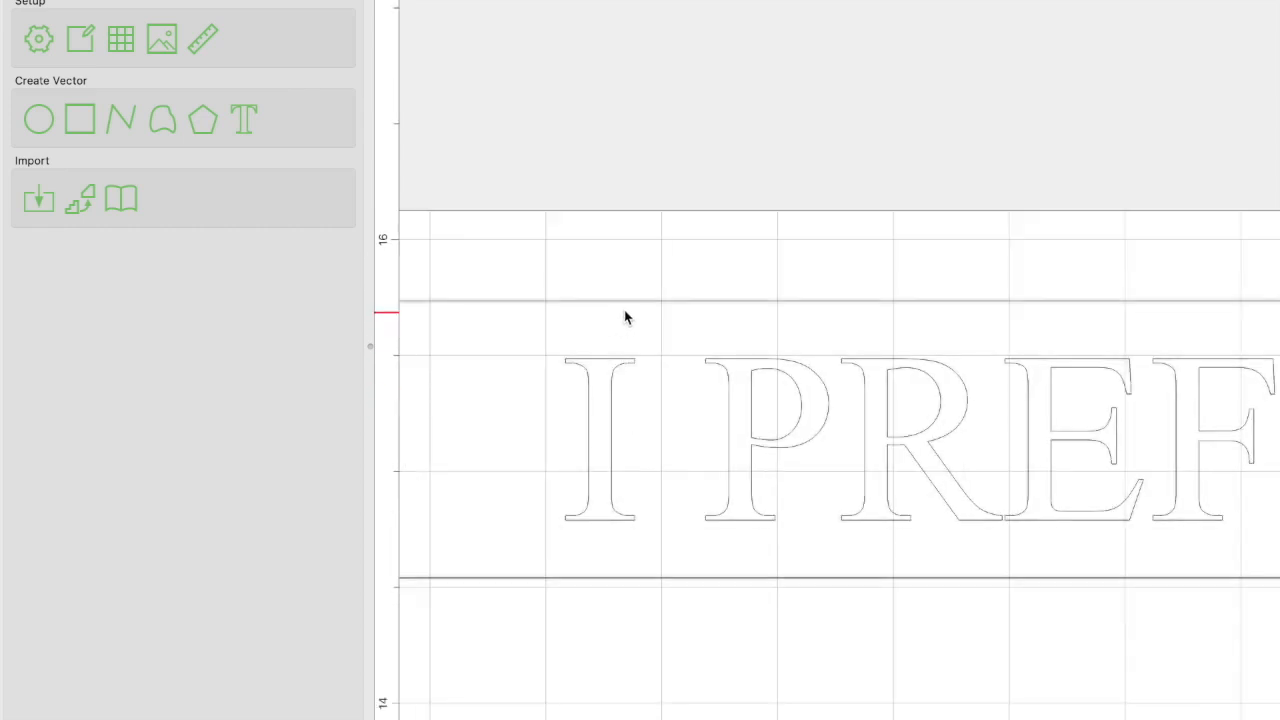
scroll(614, 427, down, 4)
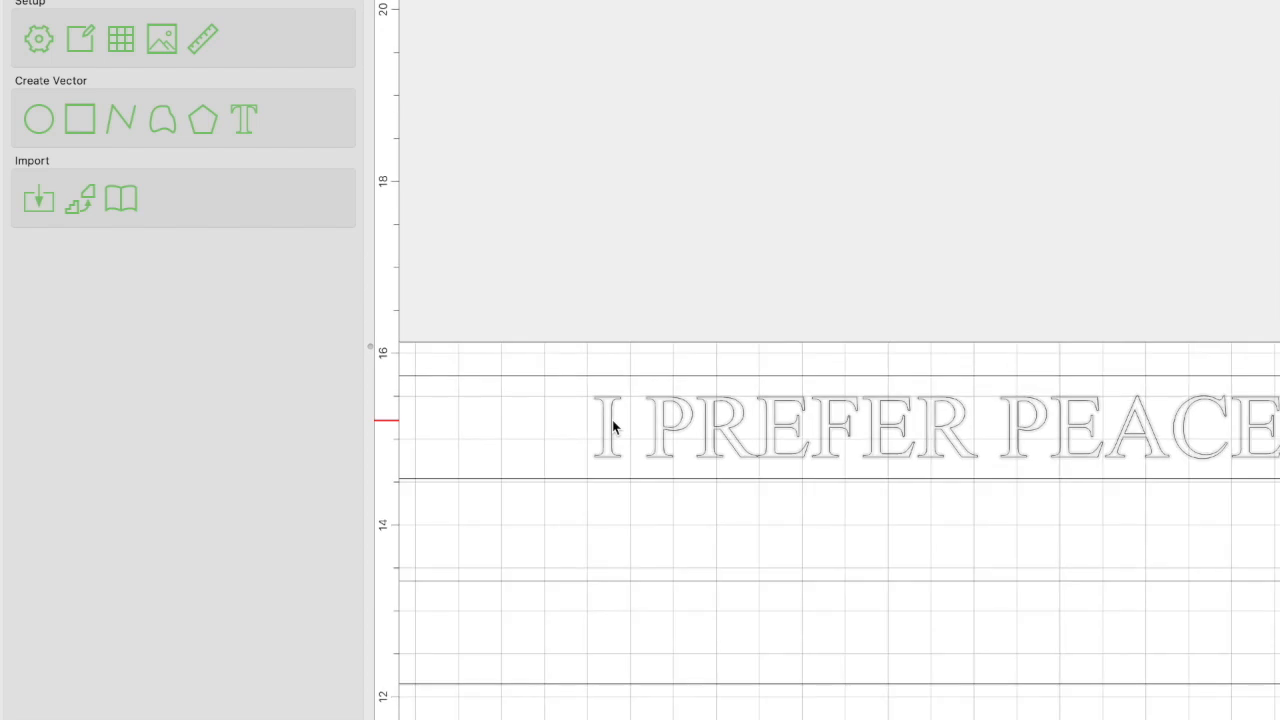
scroll(614, 427, down, 4)
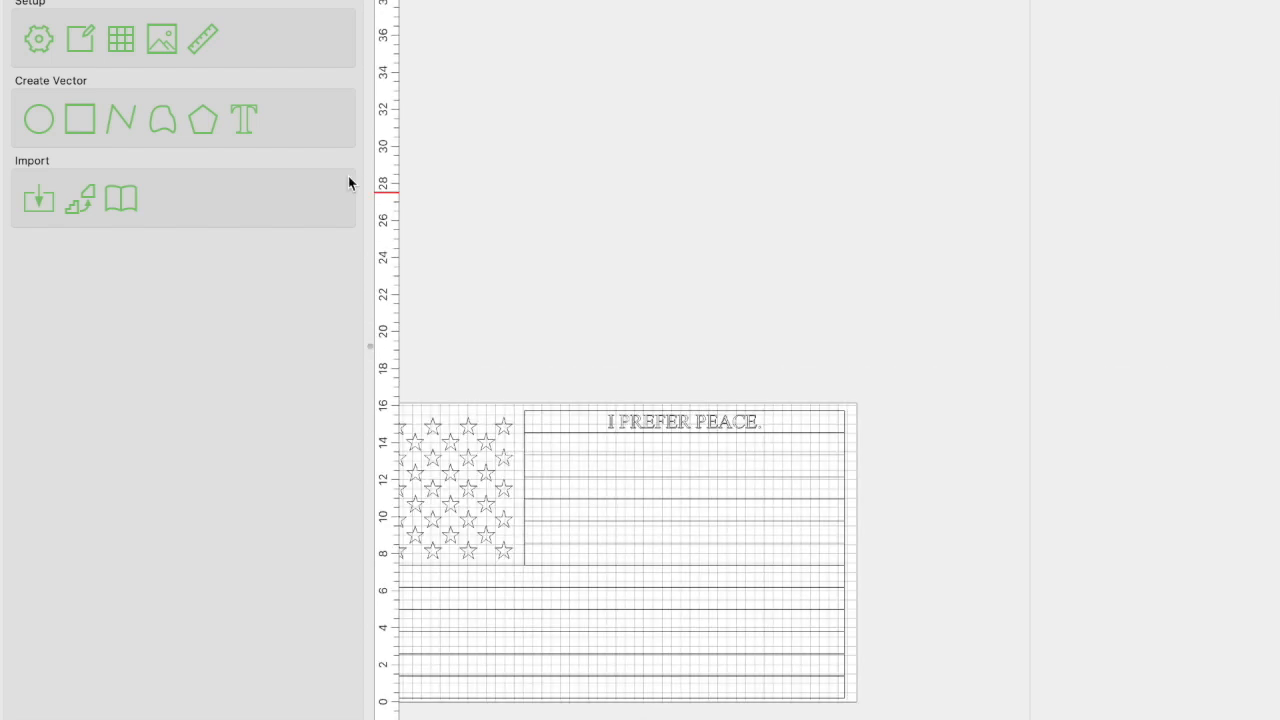
Add a text object reading "BUT IF TROUBLE" in Times New Roman at a 0.5 in font height
click(245, 119)
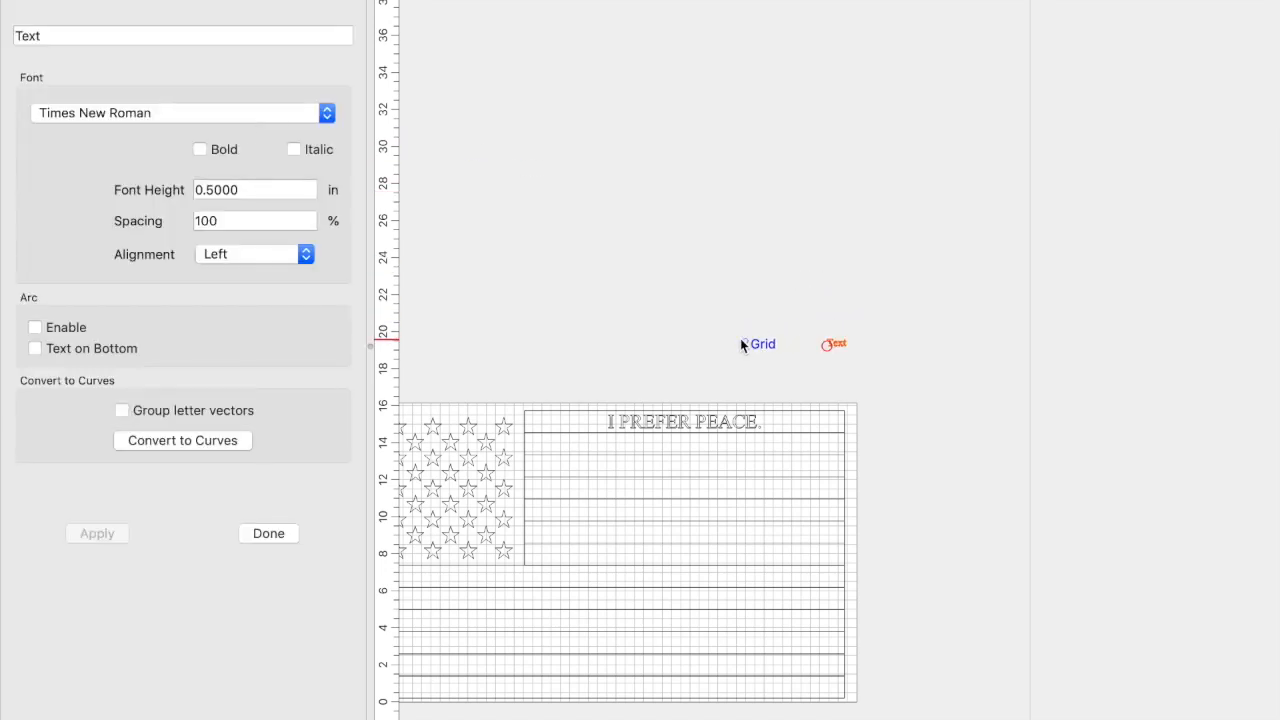
click(257, 36)
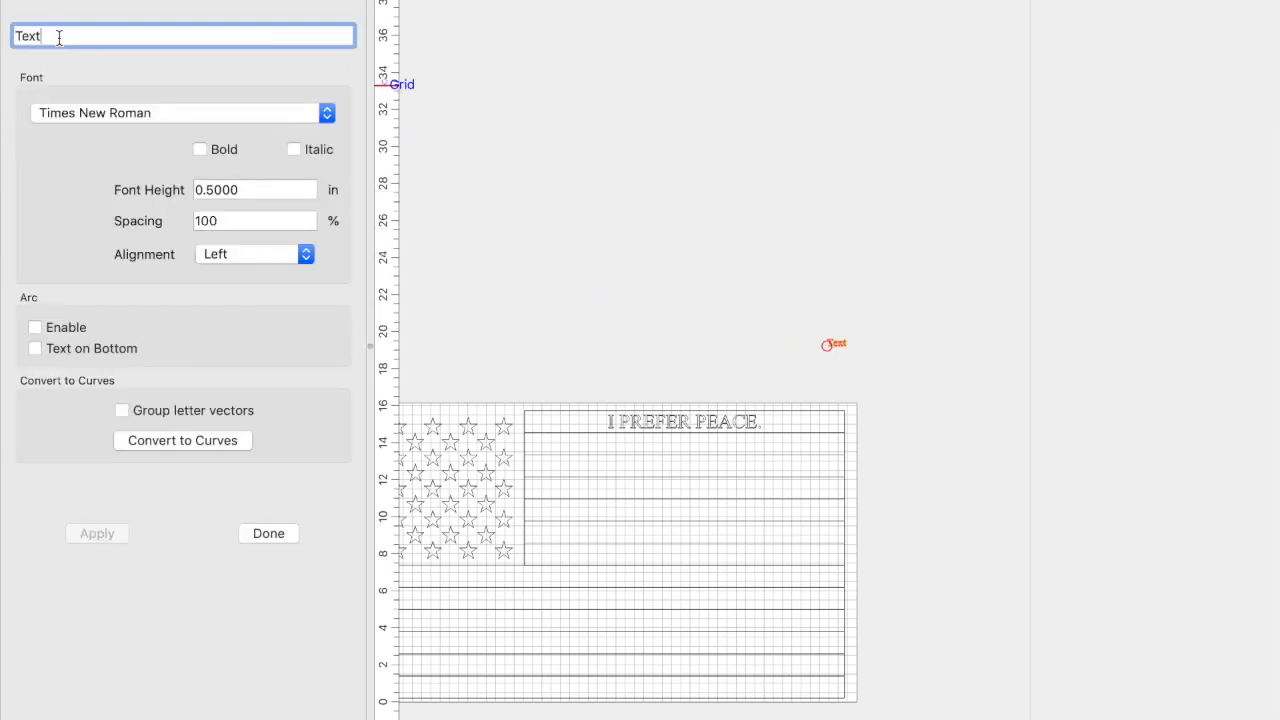
double_click(23, 37)
text(BU)
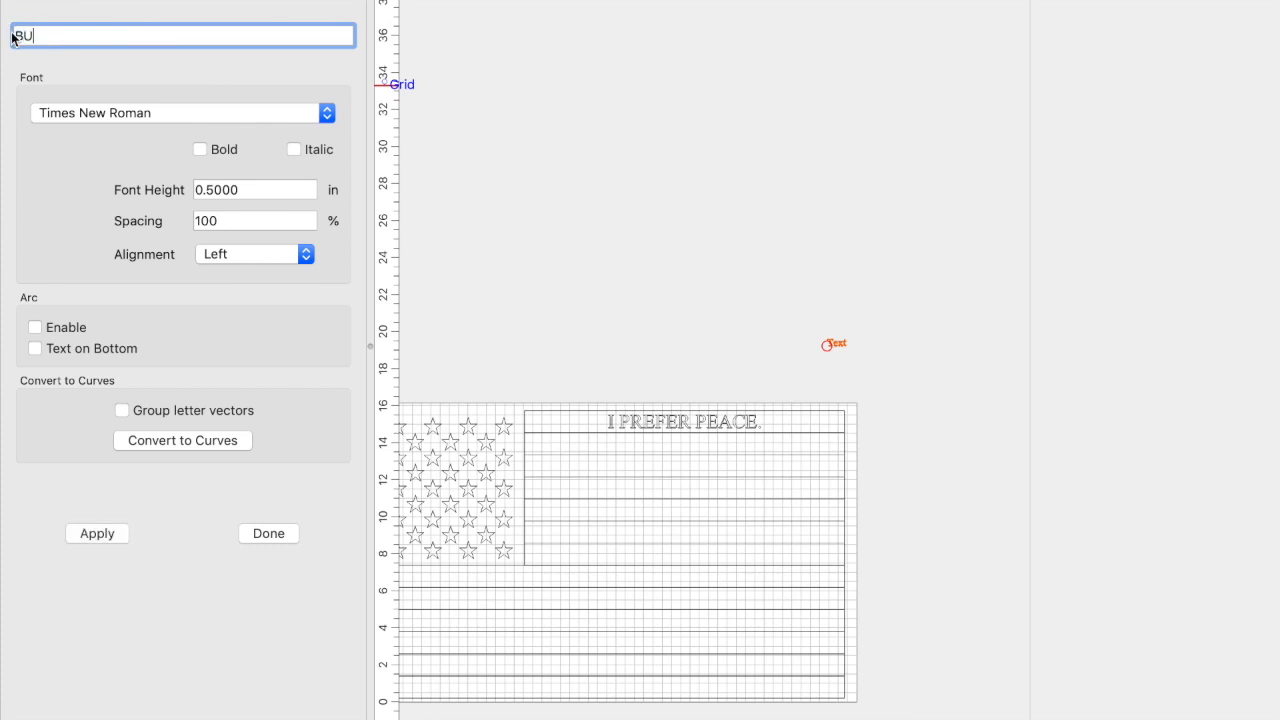
text(T IF TROUBLE)
key(Return)
click(256, 526)
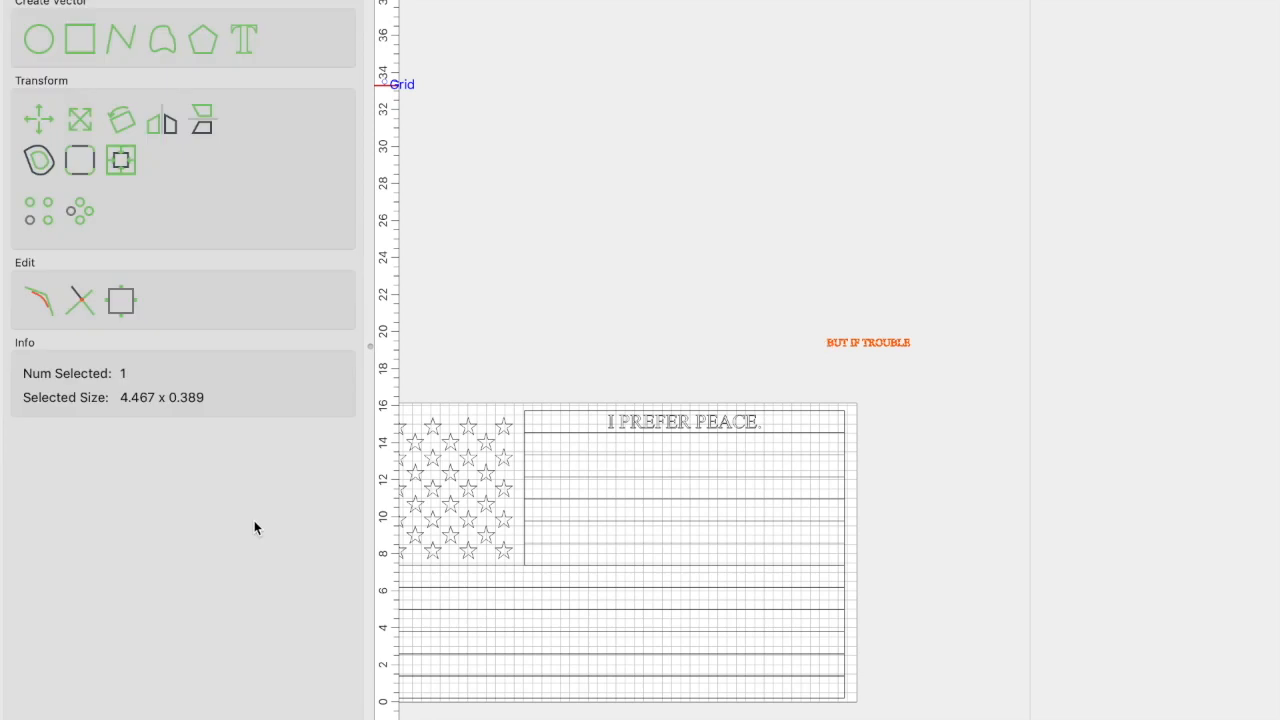
Move the "BUT IF TROUBLE" text into the third short stripe and scale it up to about 7.72 x 0.67 in
scroll(661, 451, down, 5)
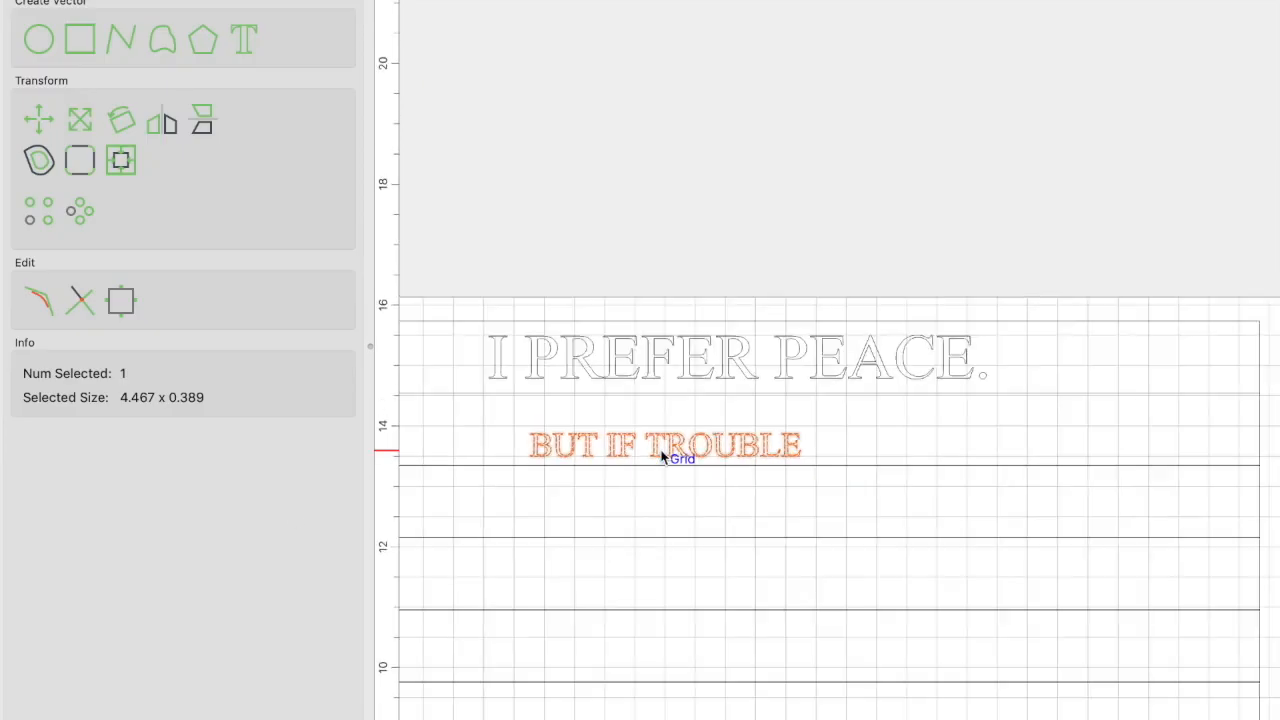
scroll(661, 456, down, 3)
drag(661, 455, 654, 491)
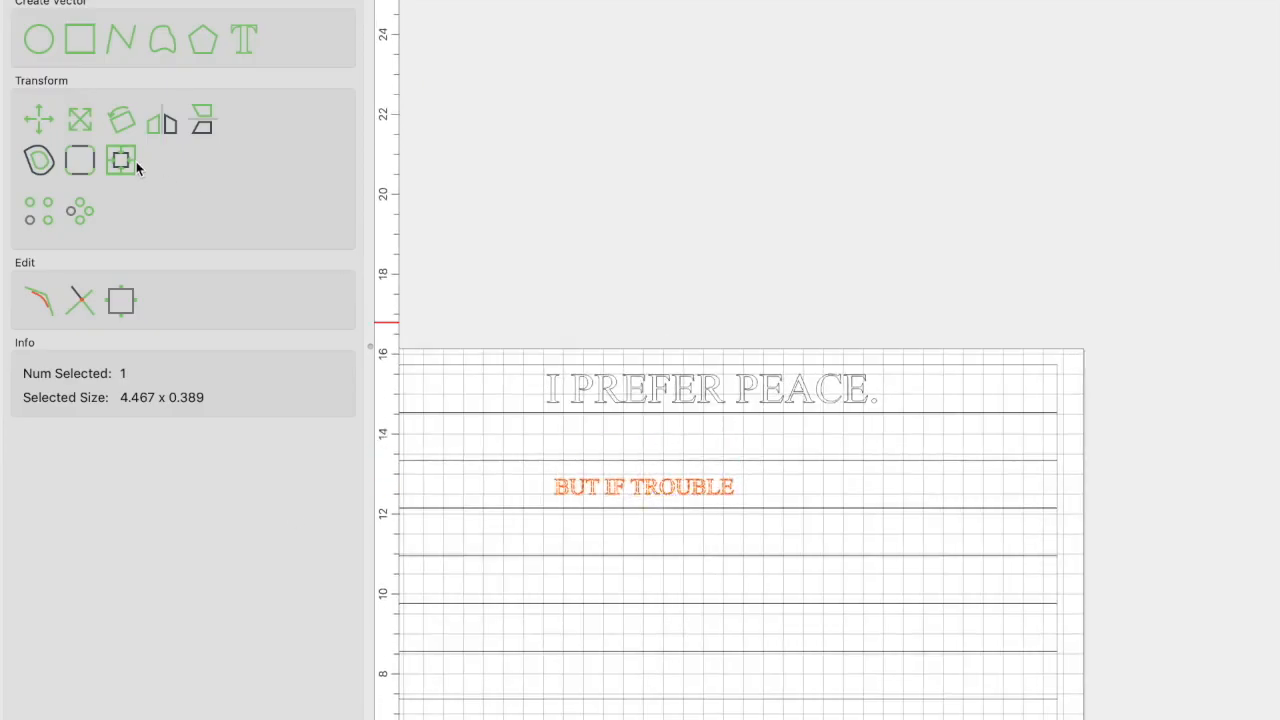
click(80, 120)
drag(737, 482, 850, 436)
drag(850, 435, 888, 435)
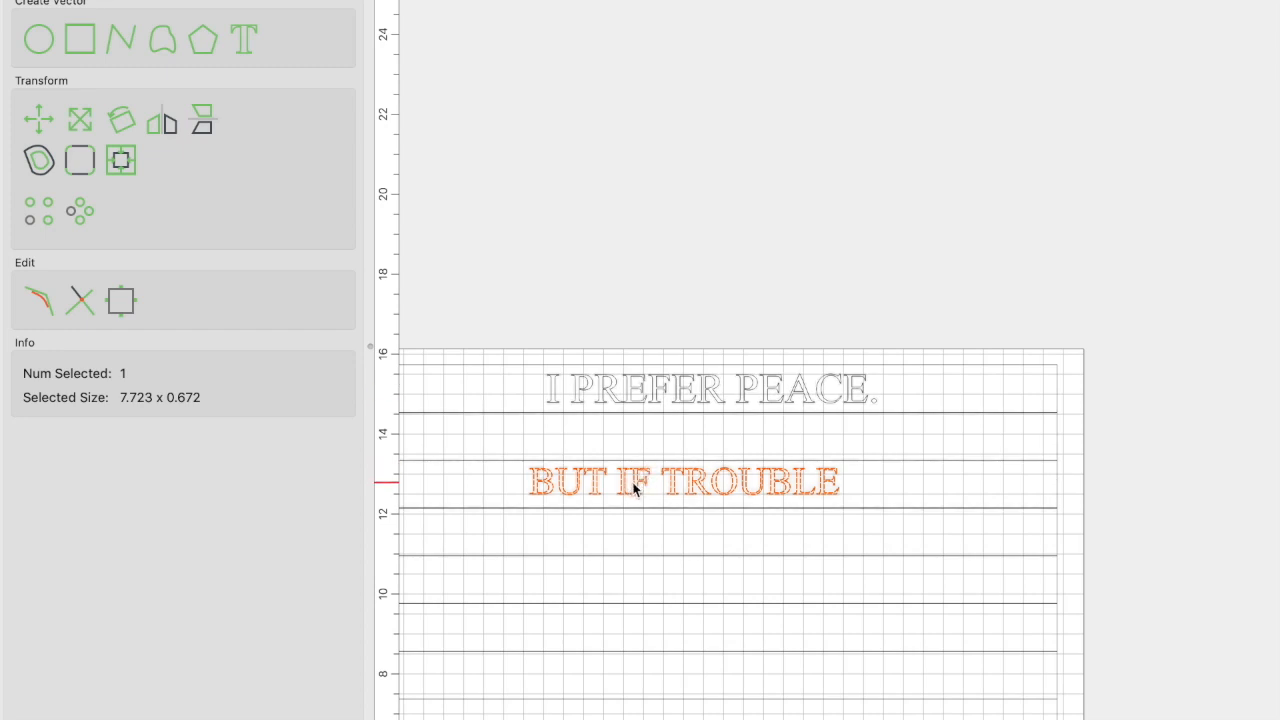
Check the exact width and height of the "I PREFER PEACE." text
click(653, 386)
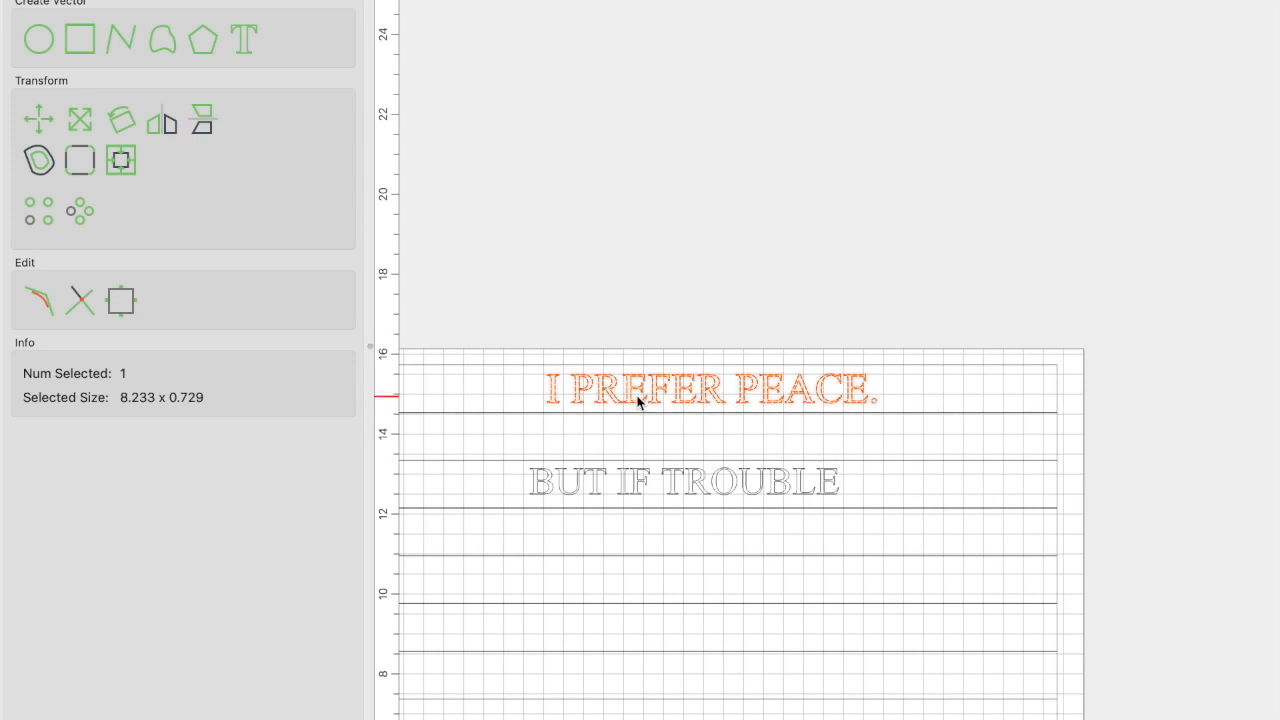
click(80, 128)
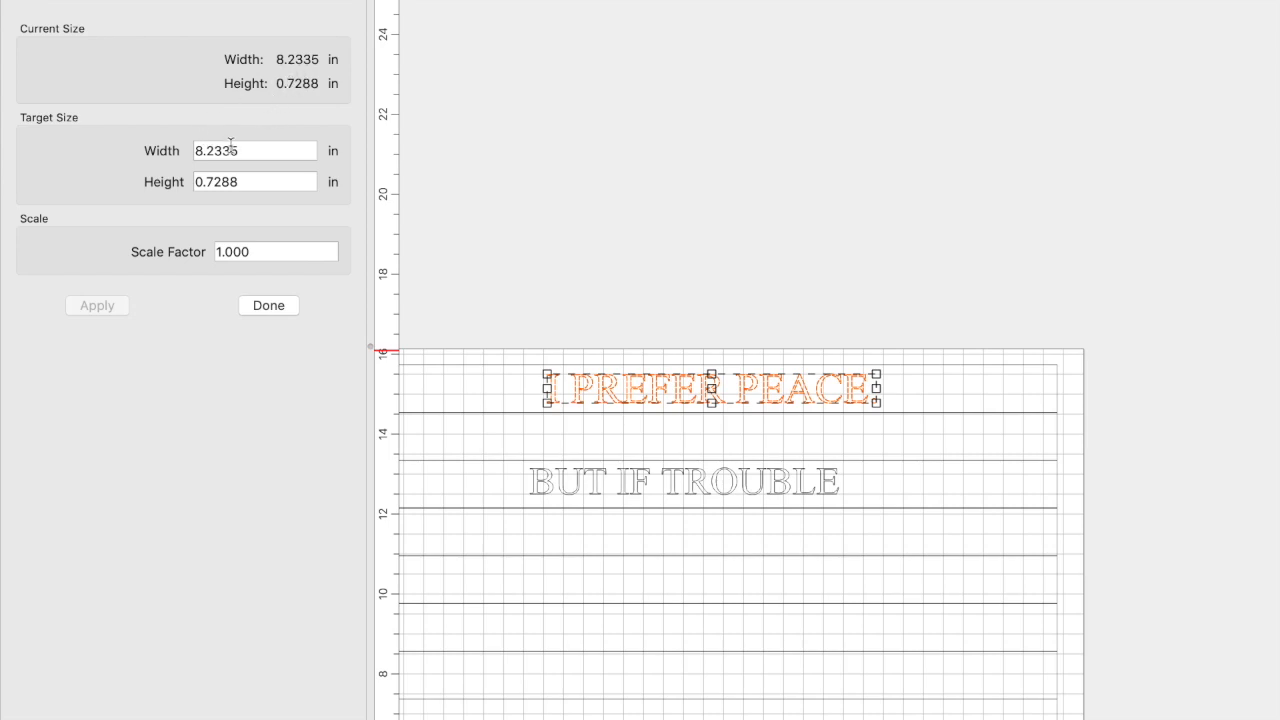
click(262, 305)
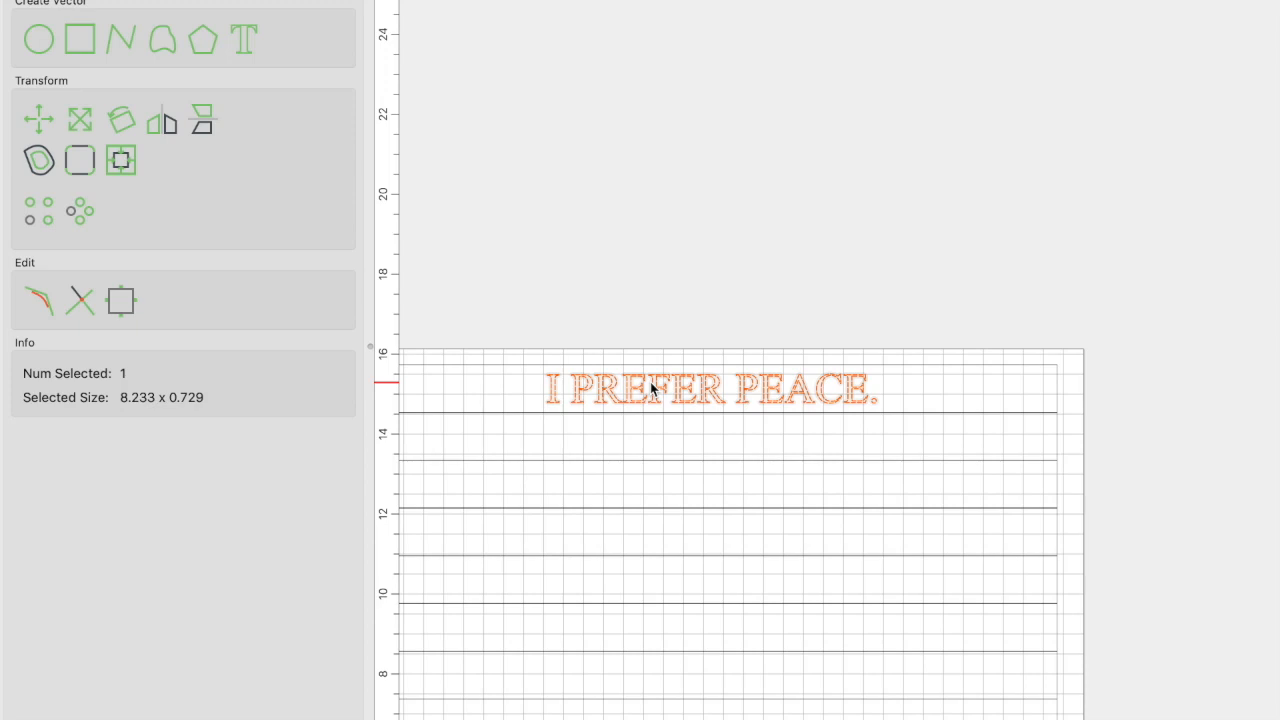
Place a copy of the "I PREFER PEACE." text above the flag and change its wording to "BUT IF TROUBLE"
drag(650, 381, 657, 214)
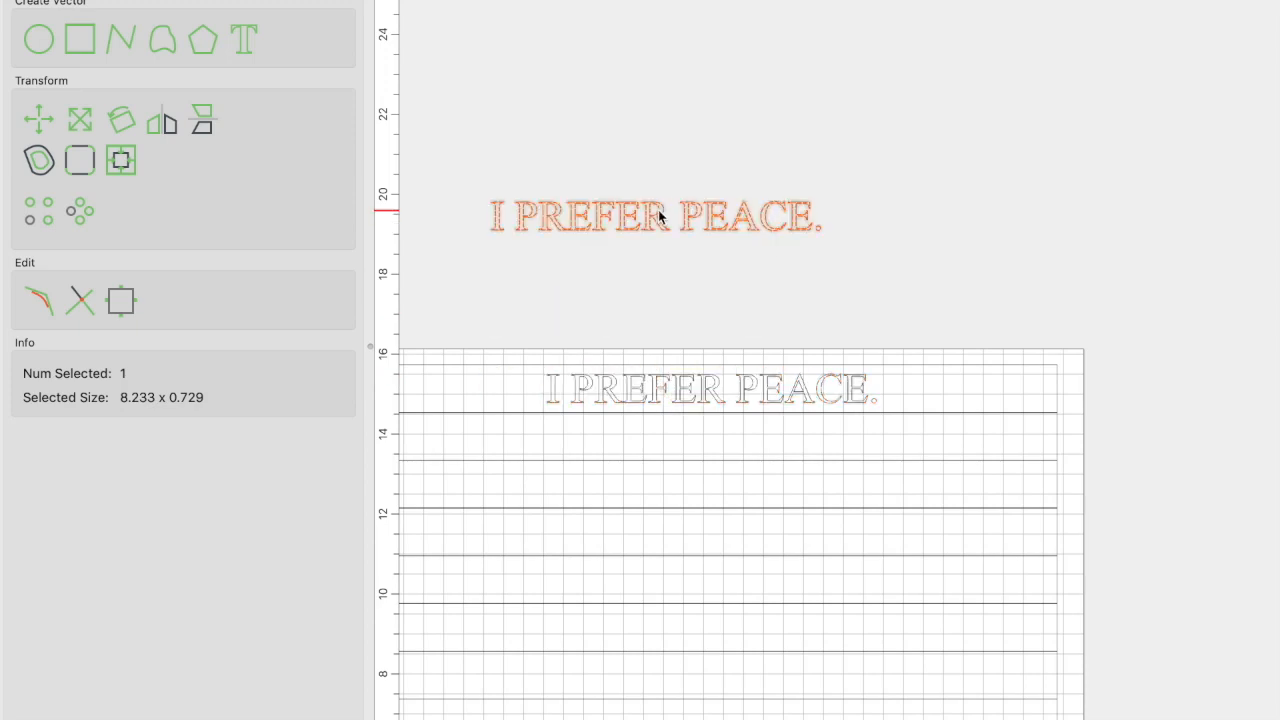
click(640, 285)
double_click(647, 229)
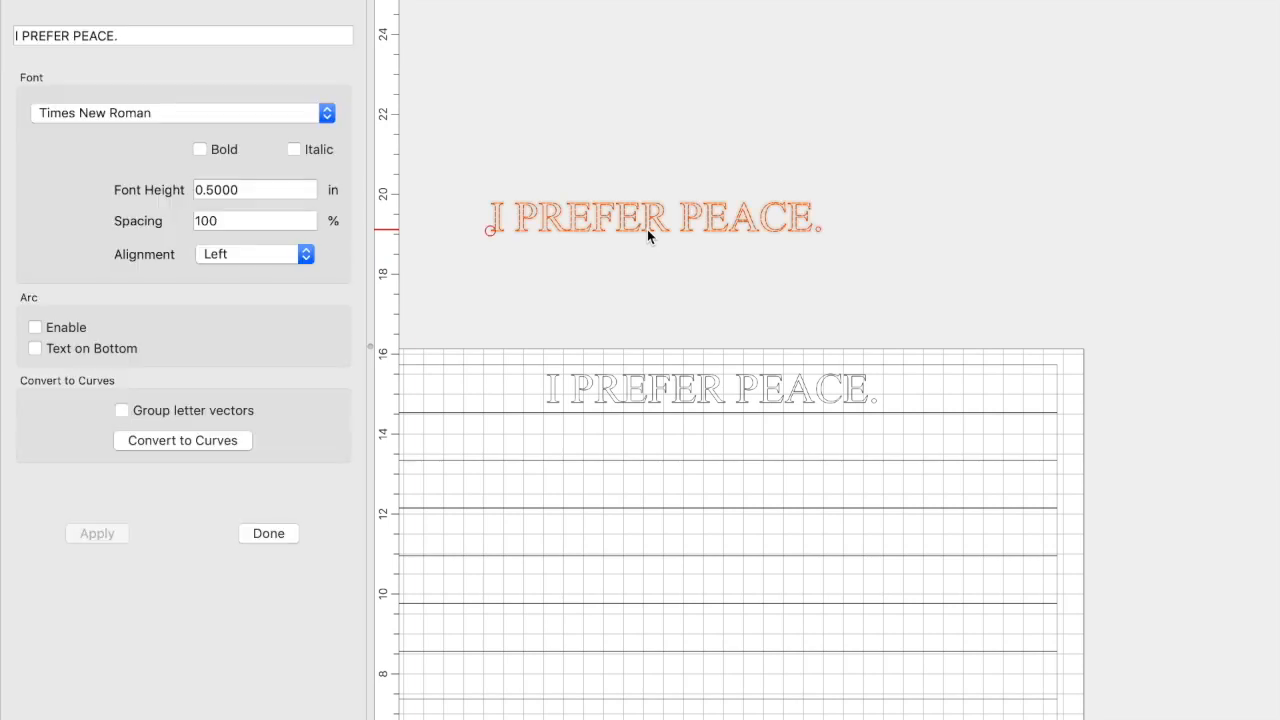
drag(157, 30, 1, 27)
text(BUT IF TROUBLE)
key(Return)
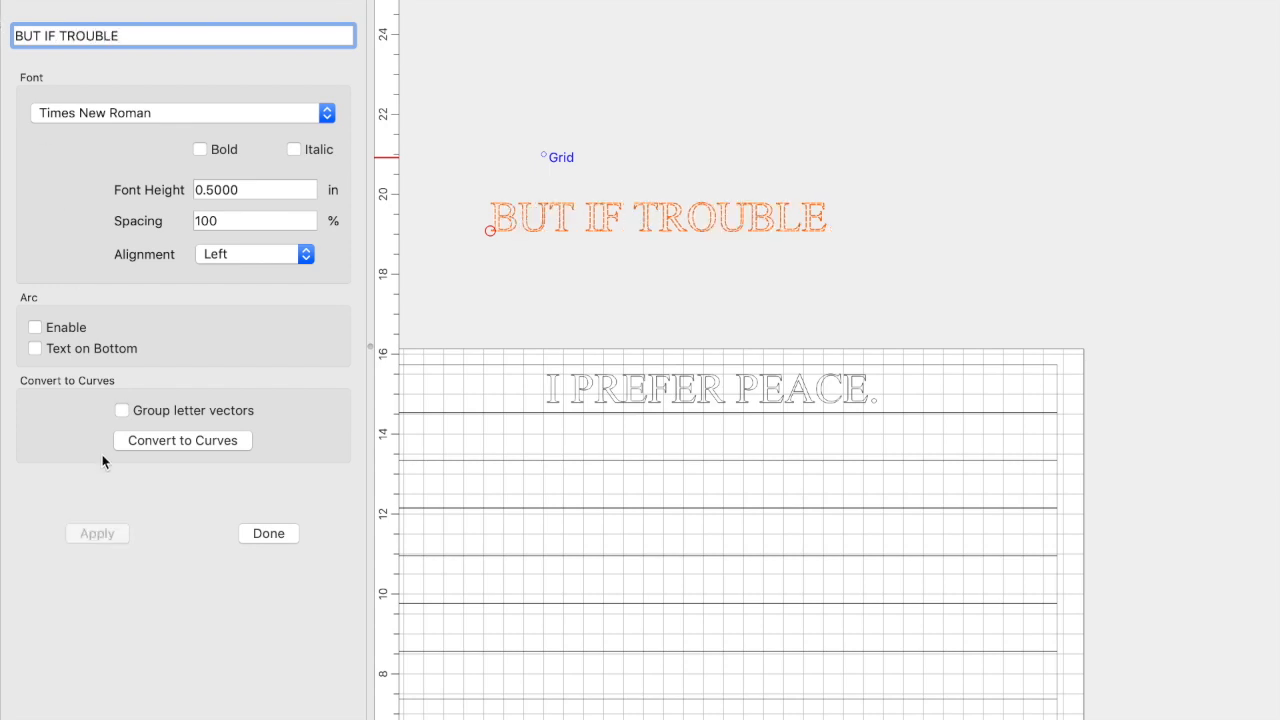
click(246, 535)
Move the "BUT IF TROUBLE" text into the third short stripe and centre it horizontally and vertically within that stripe
click(617, 282)
click(697, 268)
drag(697, 268, 733, 290)
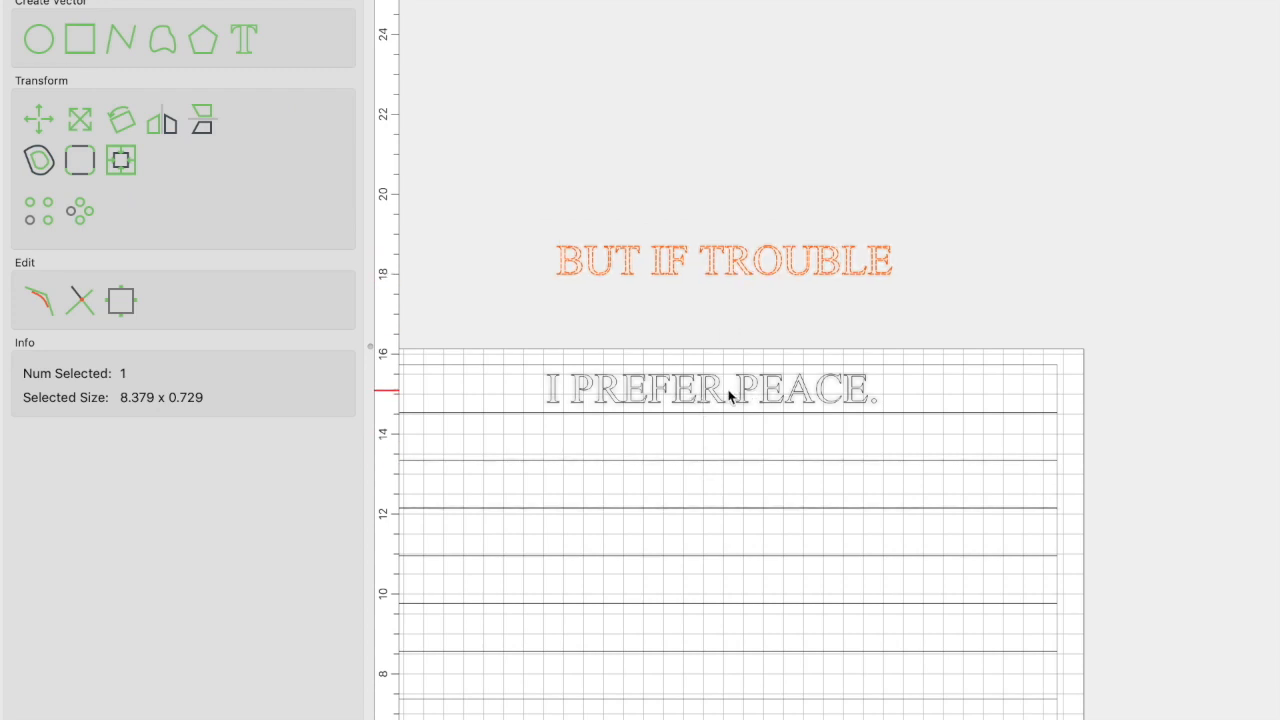
drag(727, 268, 690, 505)
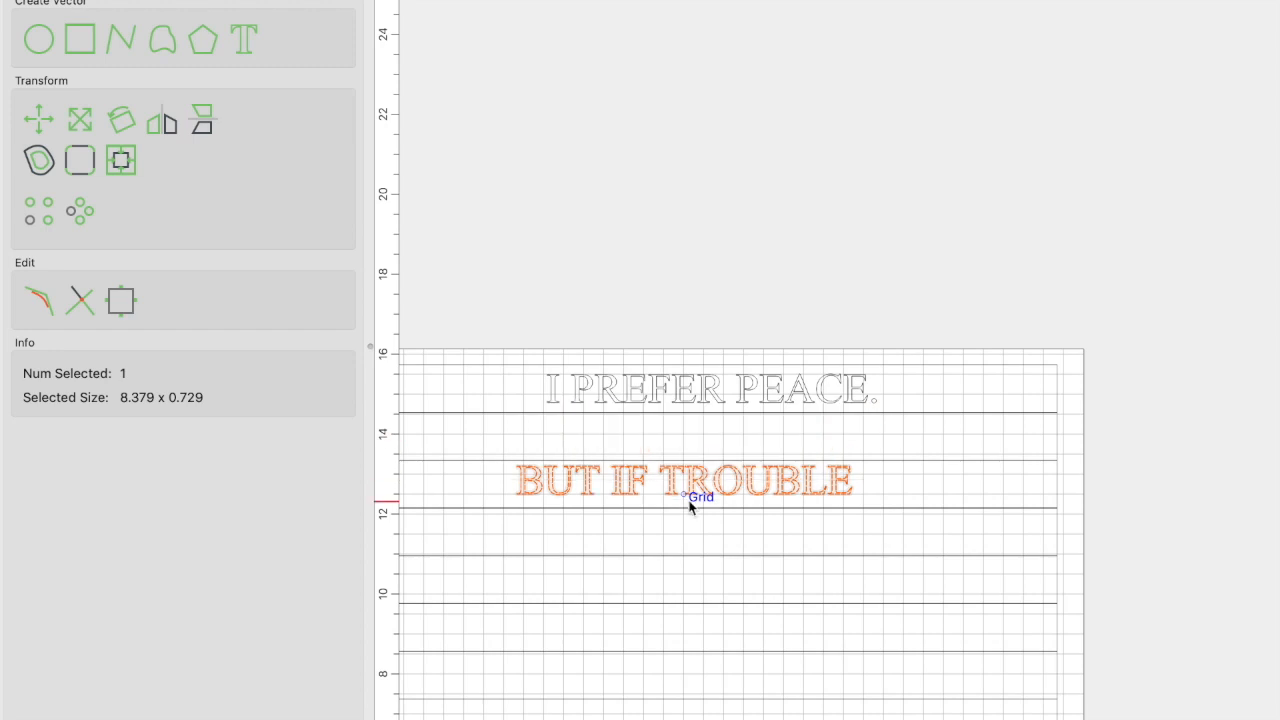
shift+click(498, 462)
click(127, 172)
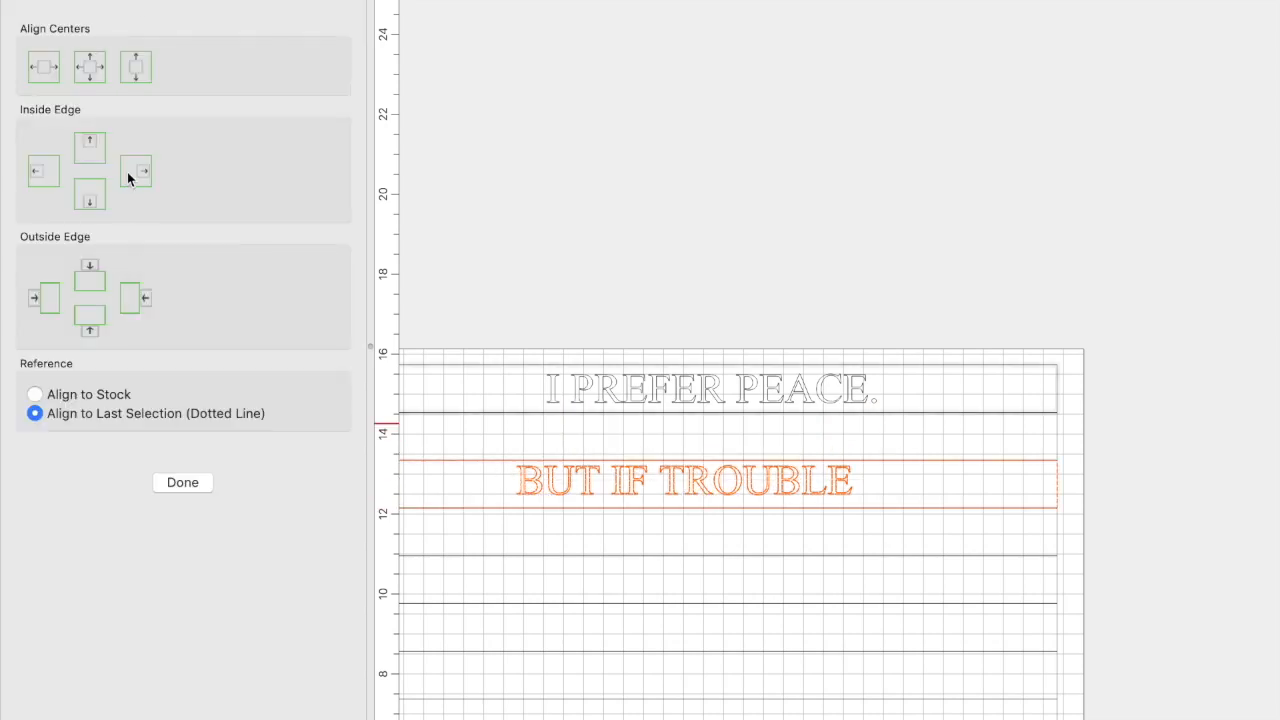
click(88, 60)
click(606, 240)
Place another copy of the "I PREFER PEACE." text above the flag and change its wording to "MUST COME, LET IT"
click(629, 378)
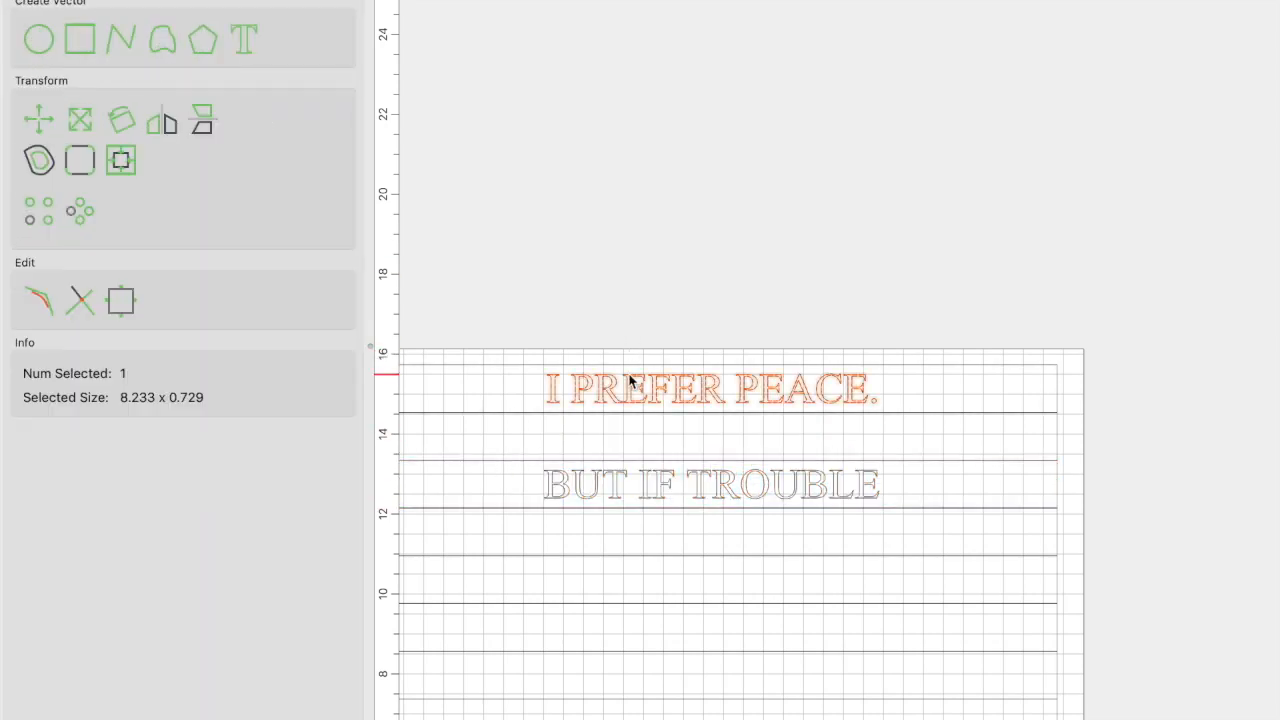
key(super+v)
drag(634, 362, 659, 128)
double_click(657, 131)
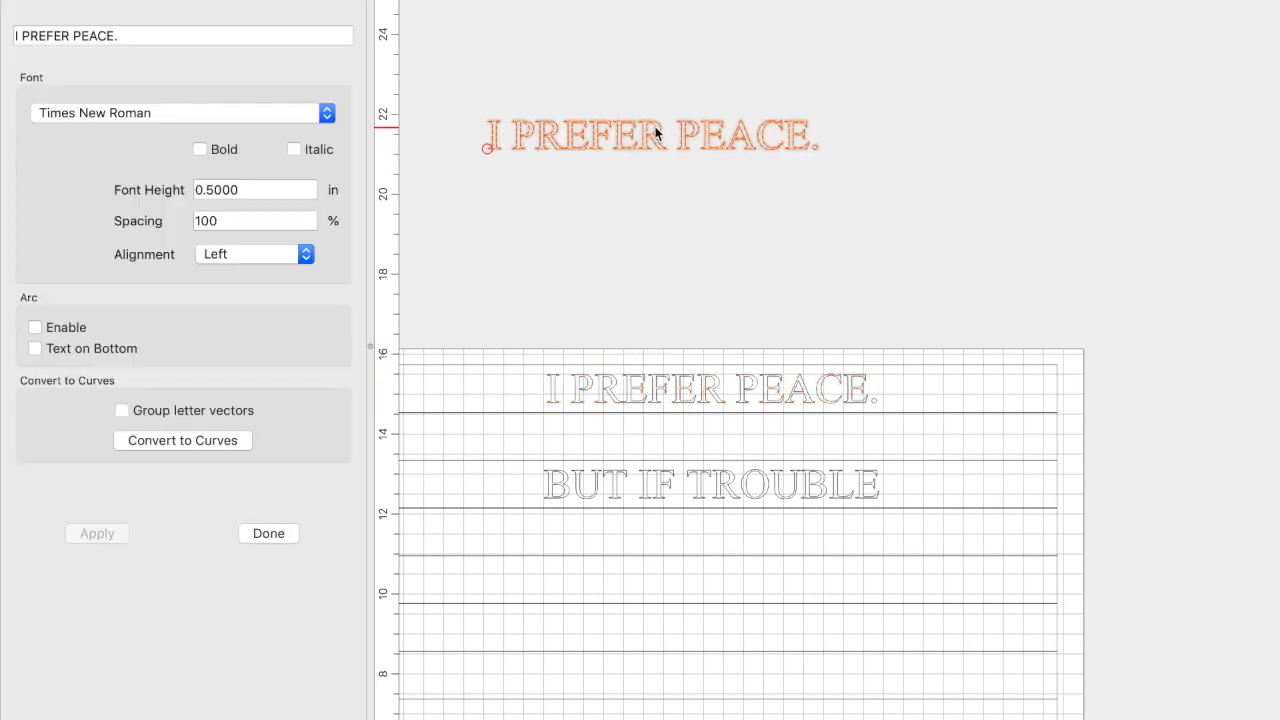
drag(122, 39, 2, 41)
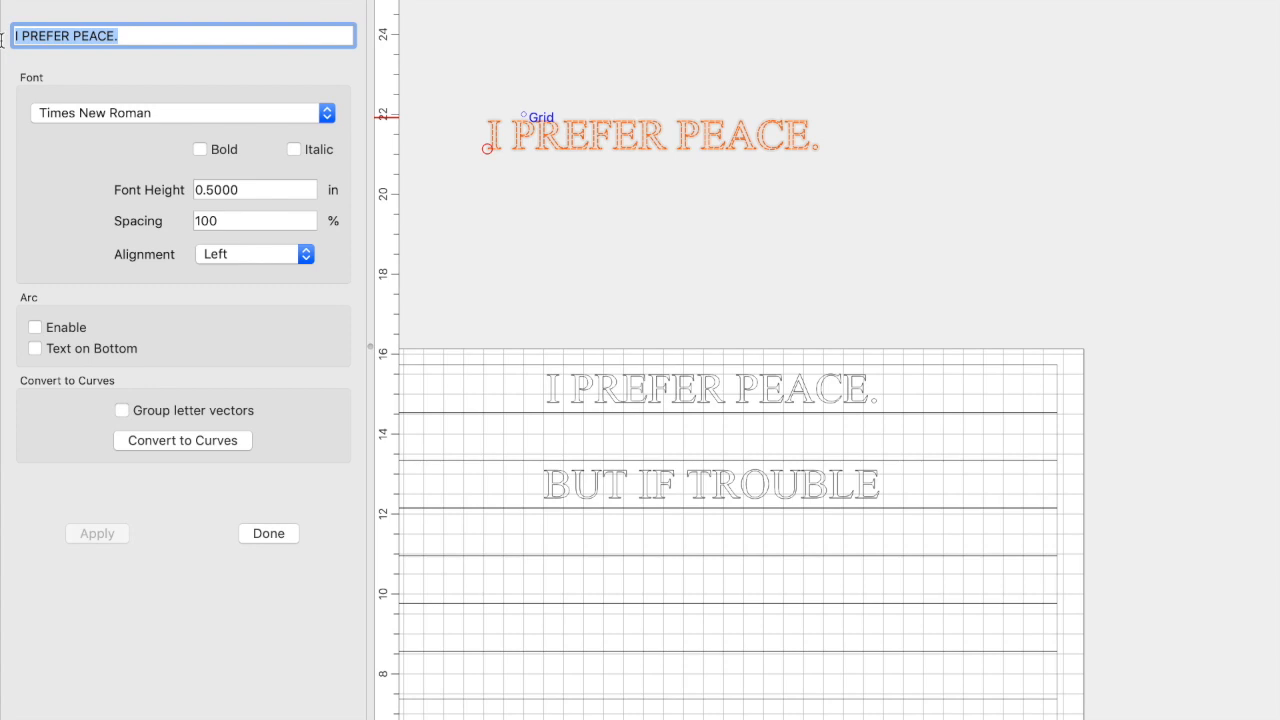
text(MUST COME, LET)
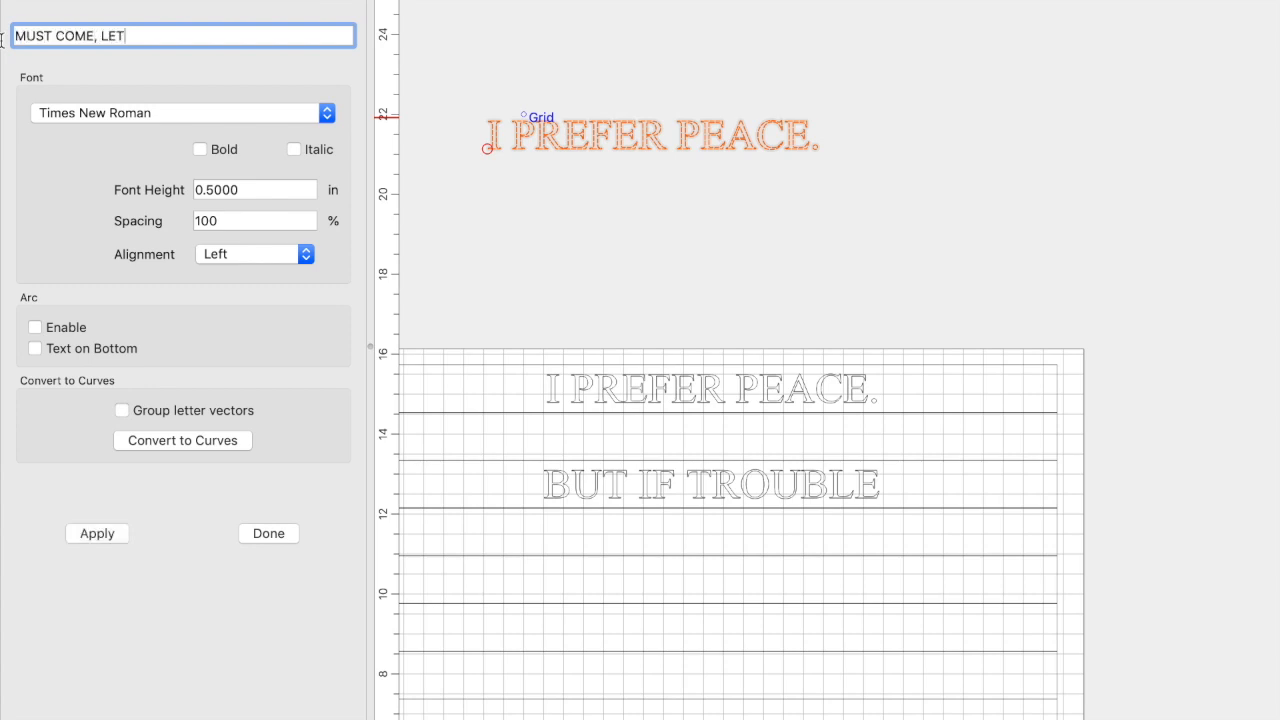
text( IT)
key(Return)
click(267, 533)
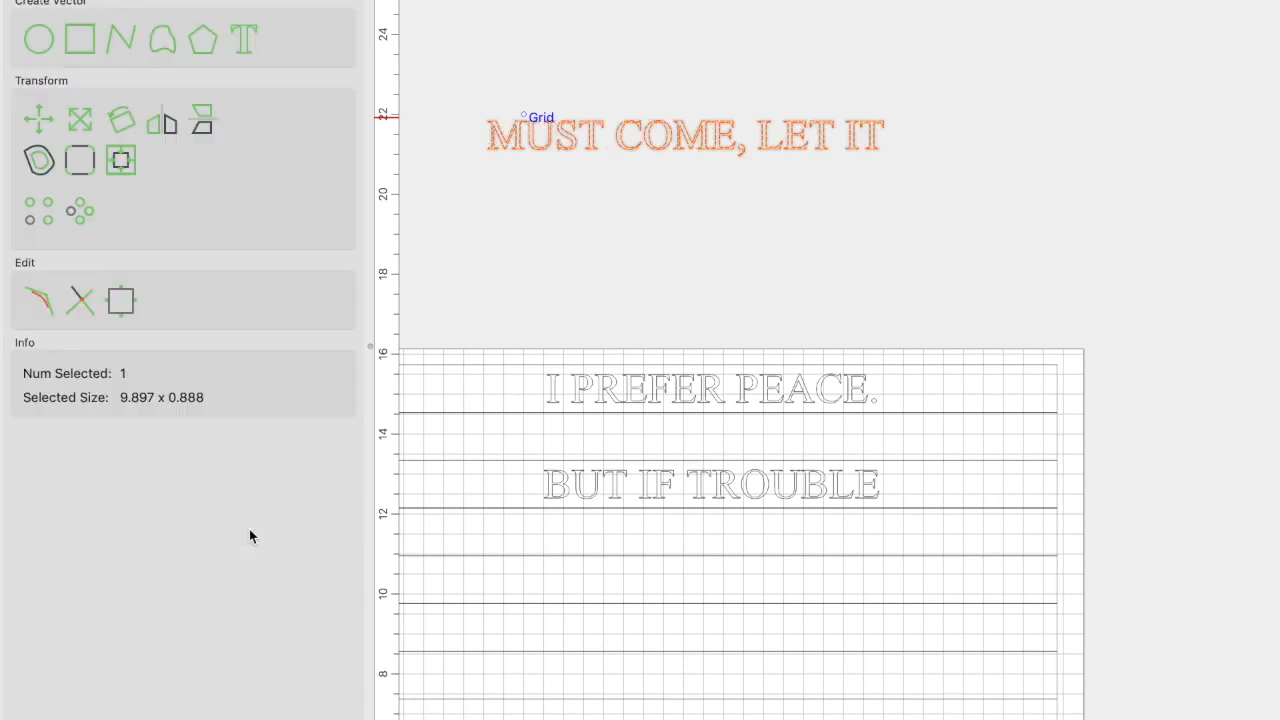
Centre the "MUST COME, LET IT" text horizontally and vertically within the fifth short stripe, using the stripe as the alignment reference
shift+click(529, 566)
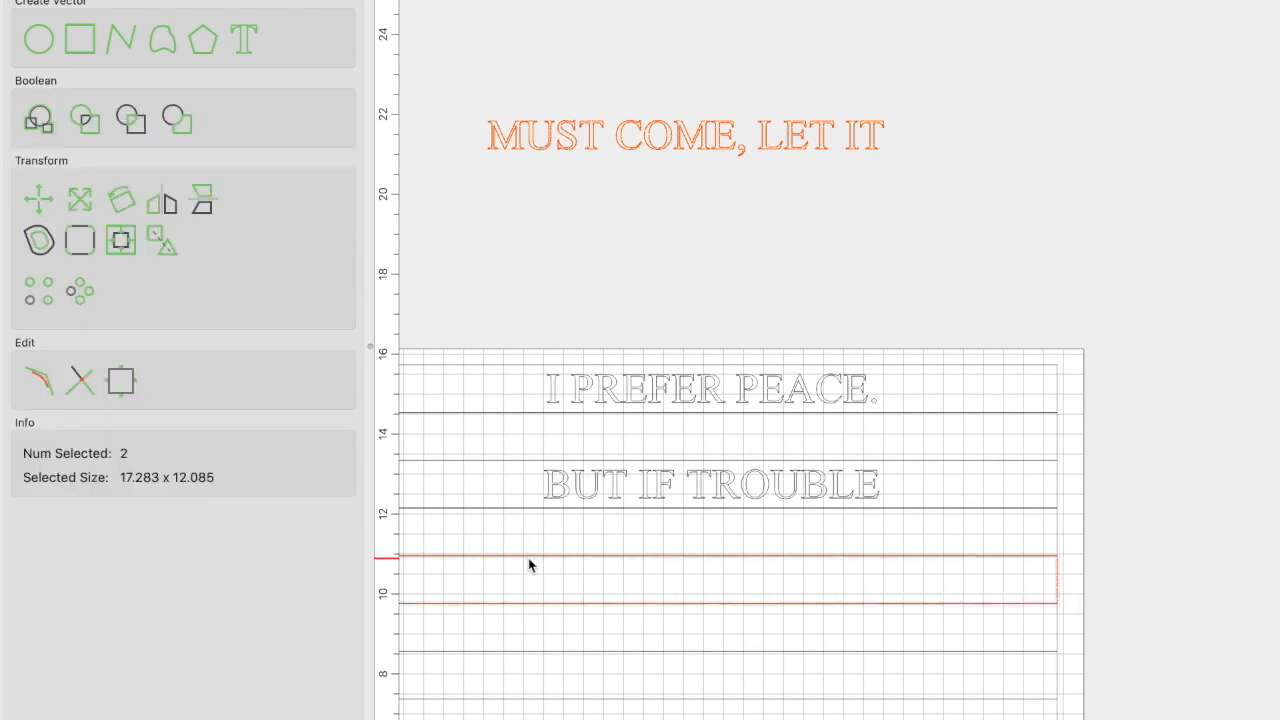
click(123, 237)
click(109, 92)
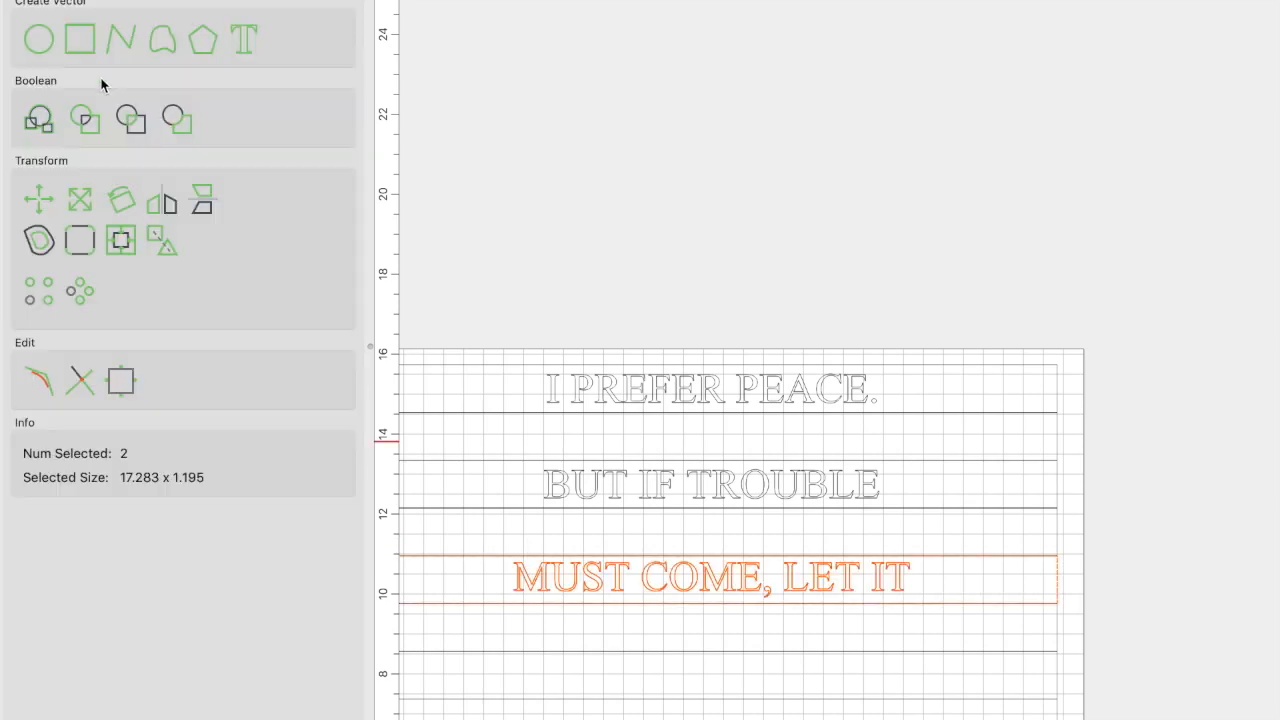
Duplicate the "I PREFER PEACE." text above the flag and reword the copy as "COME IN MY TIME,"
scroll(885, 523, down, 2)
scroll(885, 523, up, 1)
click(818, 376)
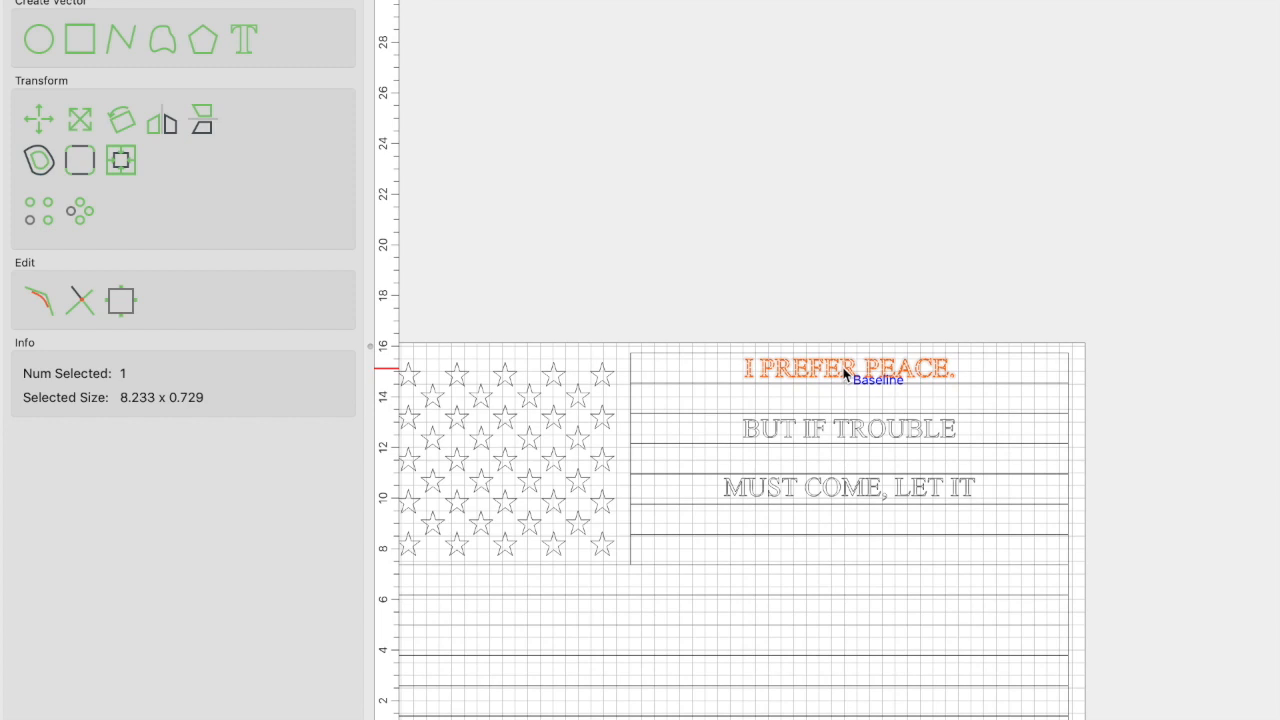
scroll(799, 370, down, 3)
drag(809, 426, 784, 363)
double_click(784, 361)
triple_click(185, 35)
text(COME IN MY TIME)
key(Return)
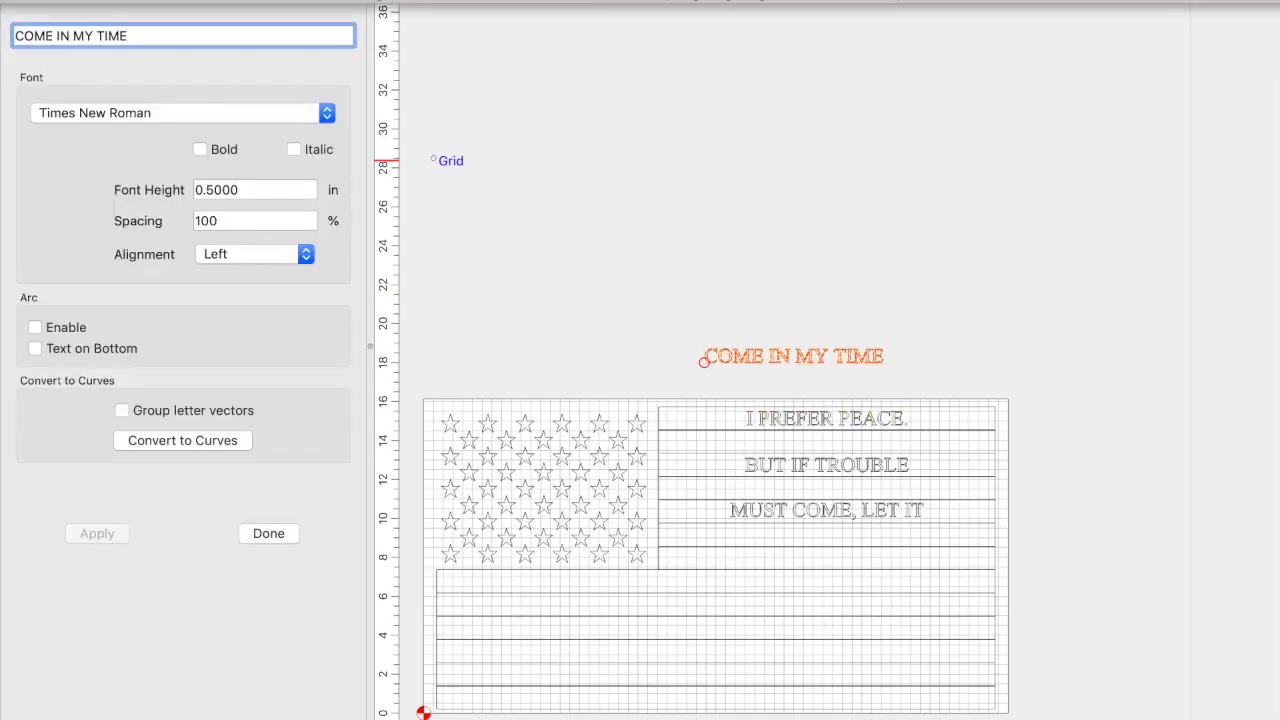
text(,)
key(Return)
click(260, 533)
Centre the "COME IN MY TIME," text horizontally and vertically within the lowest short stripe, using the stripe as the alignment reference
shift+click(792, 569)
click(121, 160)
click(92, 68)
click(183, 483)
Duplicate the "COME IN MY TIME," text above the flag and reword the copy as "SO THAT MY CHILDREN"
click(774, 560)
click(771, 556)
key(super+d)
click(668, 293)
double_click(668, 290)
triple_click(185, 35)
text(SO THAT MY CHILDREN)
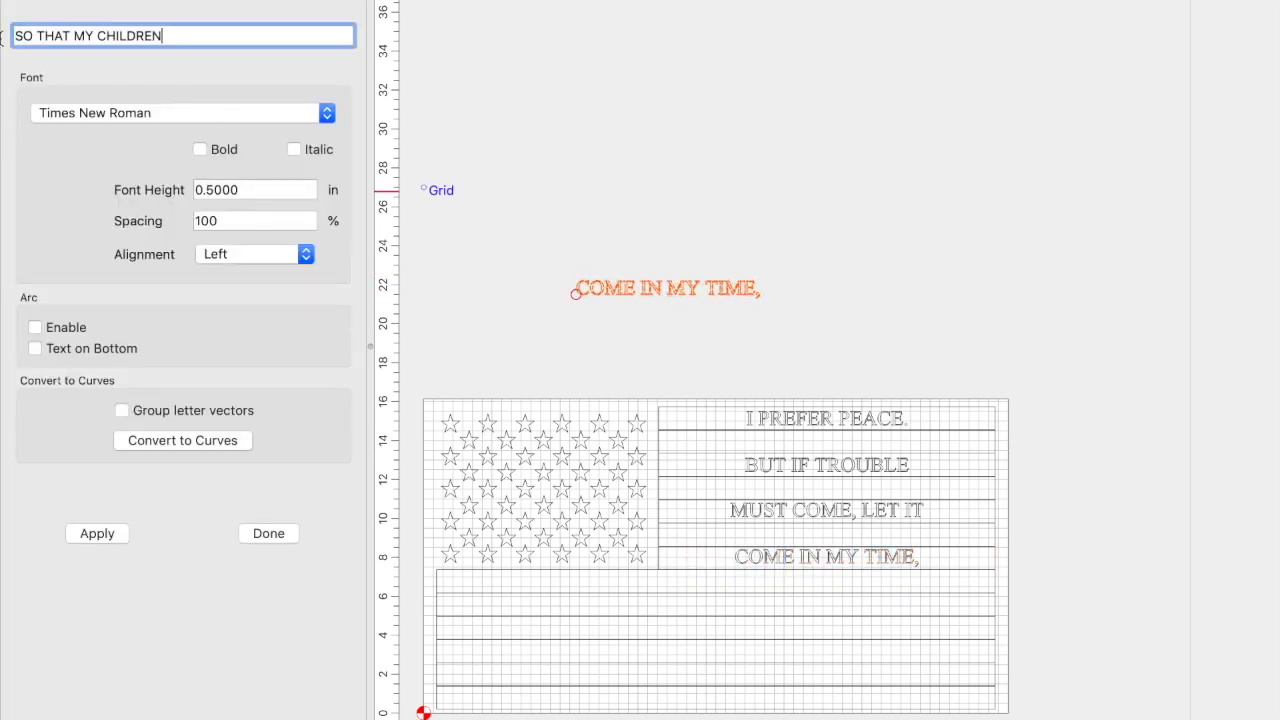
key(Return)
click(261, 539)
Centre the "SO THAT MY CHILDREN" text horizontally and vertically within the second long stripe
shift+click(539, 601)
click(203, 200)
click(92, 68)
click(490, 246)
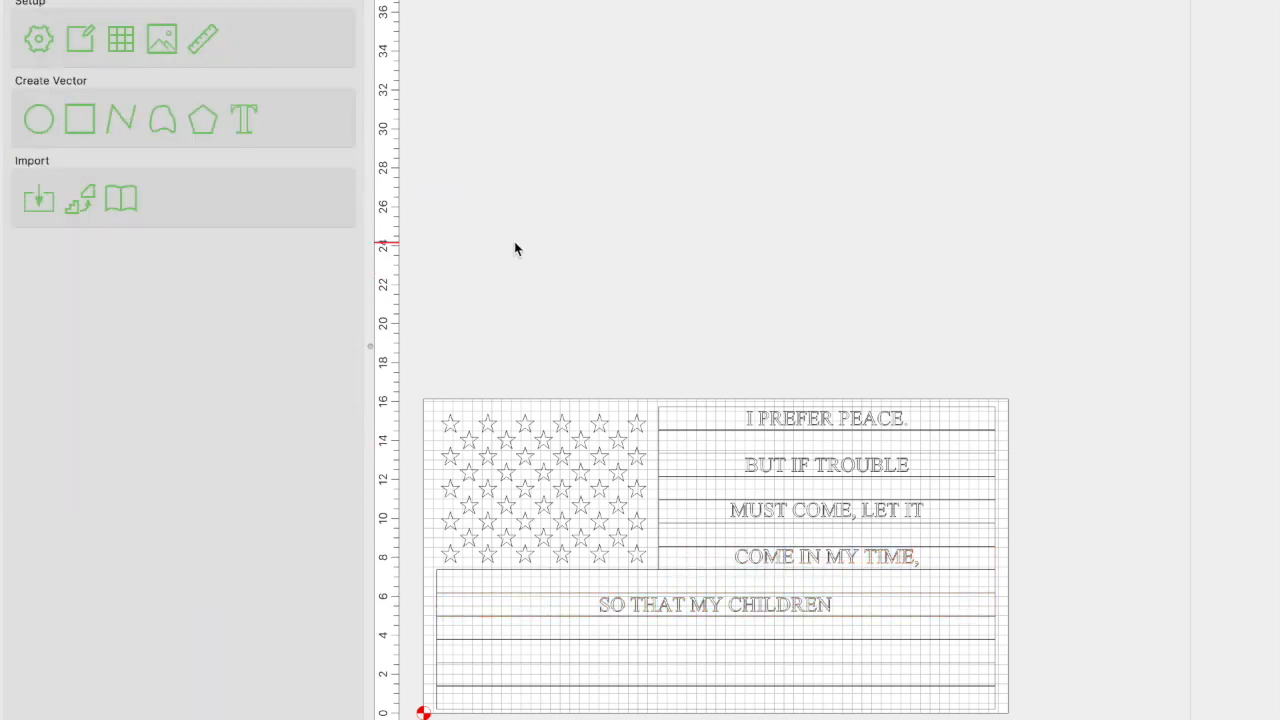
Paste another copy of the text line above the flag and change its wording to "CAN LIVE IN PEACE."
key(super+v)
click(515, 243)
double_click(531, 250)
triple_click(60, 35)
text(CAN LIVE IN PEACE.)
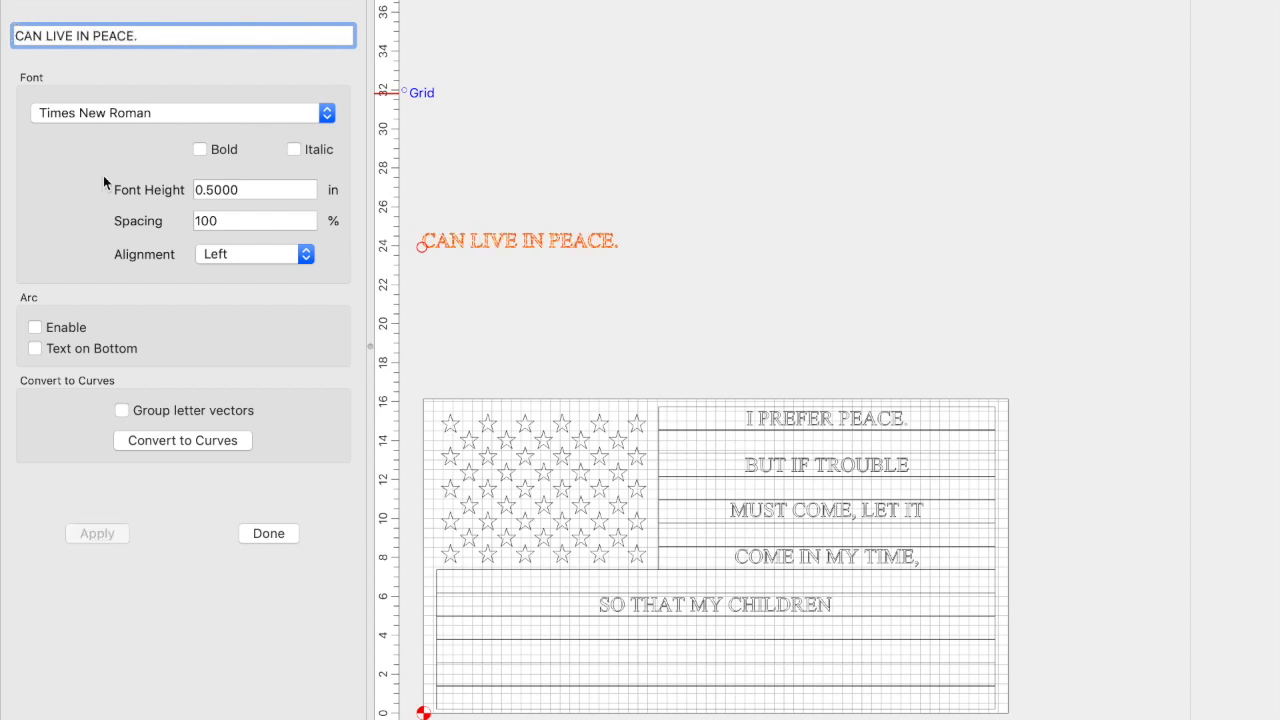
key(Return)
click(268, 533)
Centre the "CAN LIVE IN PEACE." text horizontally and vertically within the fourth long stripe
shift+click(509, 640)
click(128, 238)
click(92, 68)
click(672, 306)
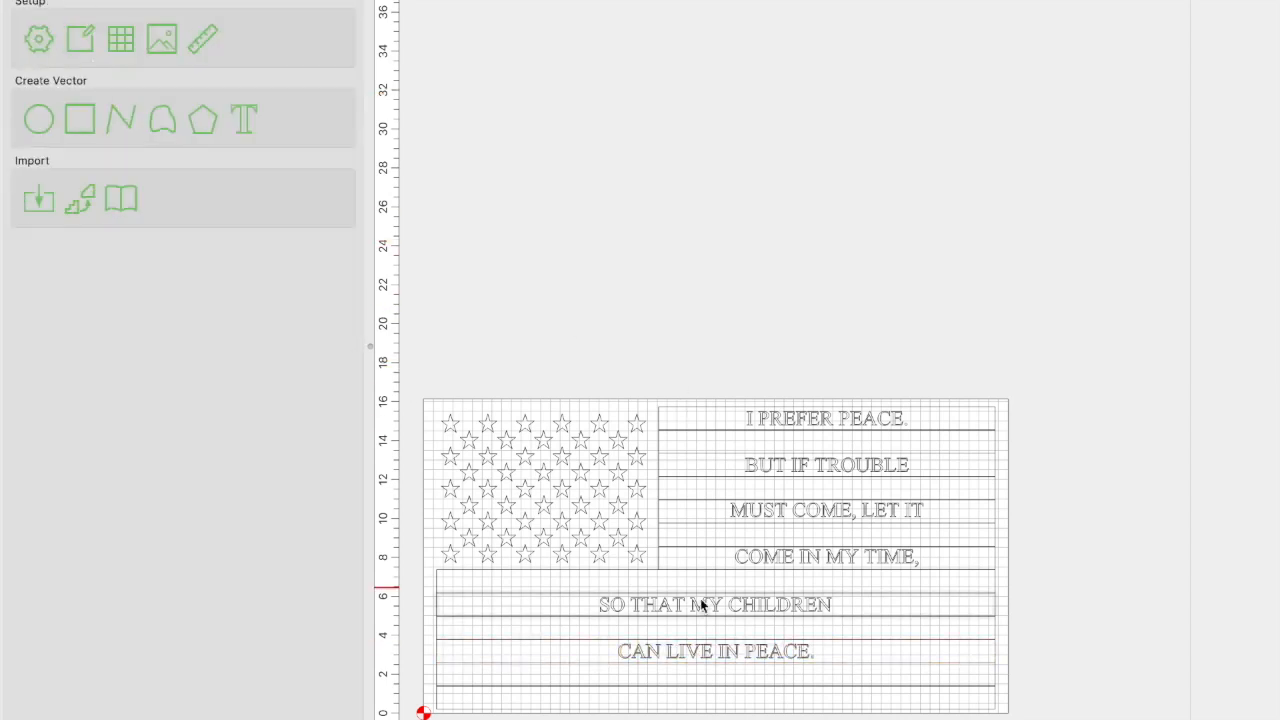
Paste one more copy of the text line above the flag and reword it as "-THOMAS PAINE"
key(super+v)
double_click(658, 350)
text(-THOMAS PAINE)
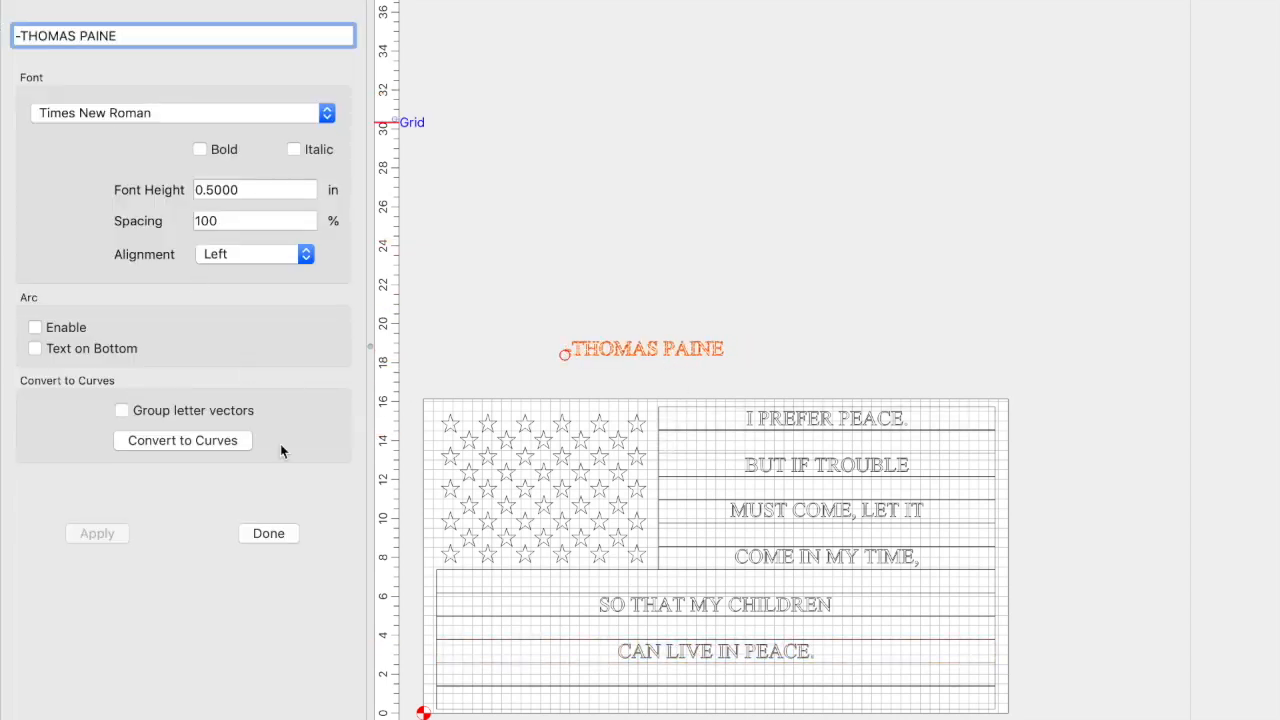
click(266, 531)
Move the "-THOMAS PAINE" text into the lowest long stripe near its right end and fine-tune its position within the stripe
click(771, 318)
drag(694, 348, 934, 703)
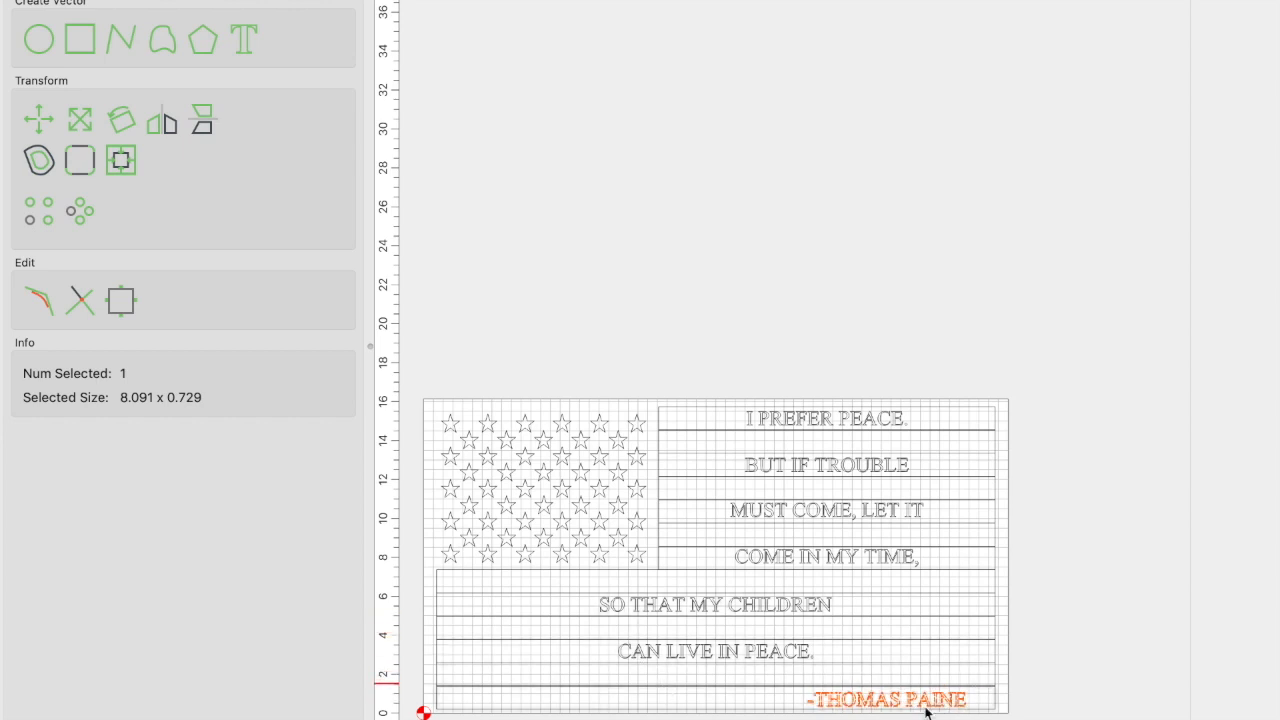
scroll(1026, 636, down, 2)
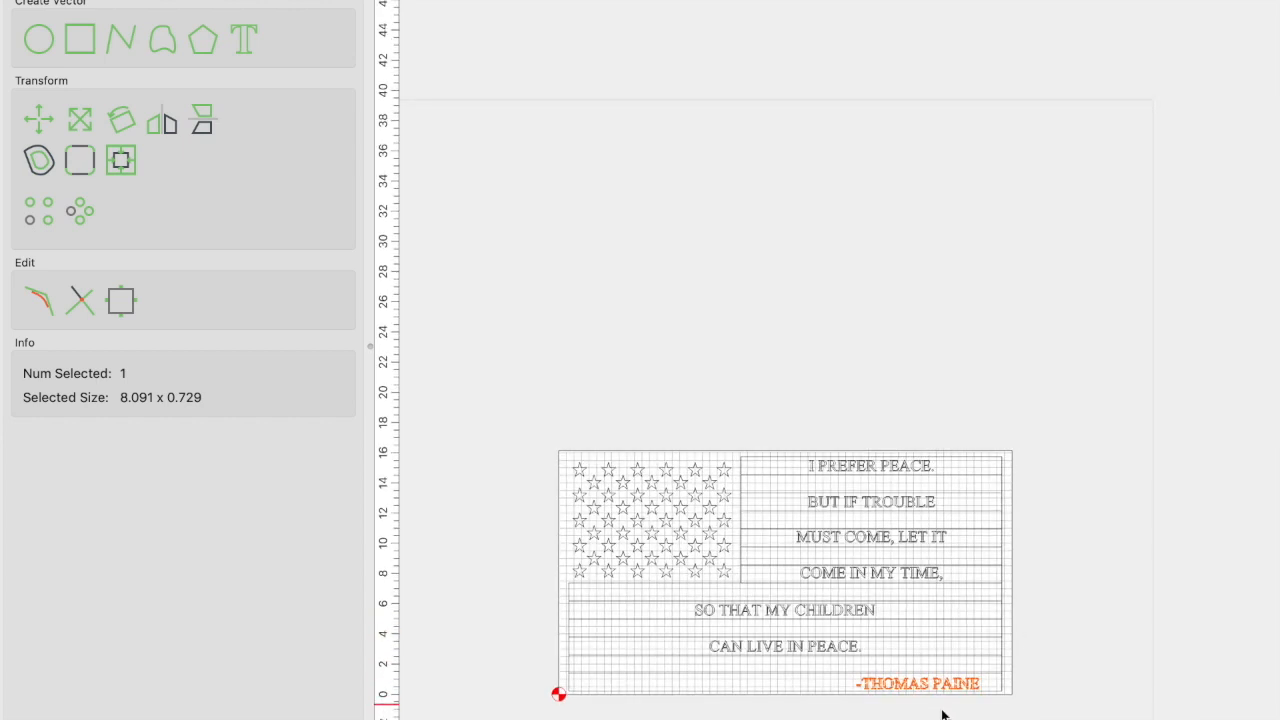
scroll(944, 712, up, 5)
scroll(942, 714, down, 1)
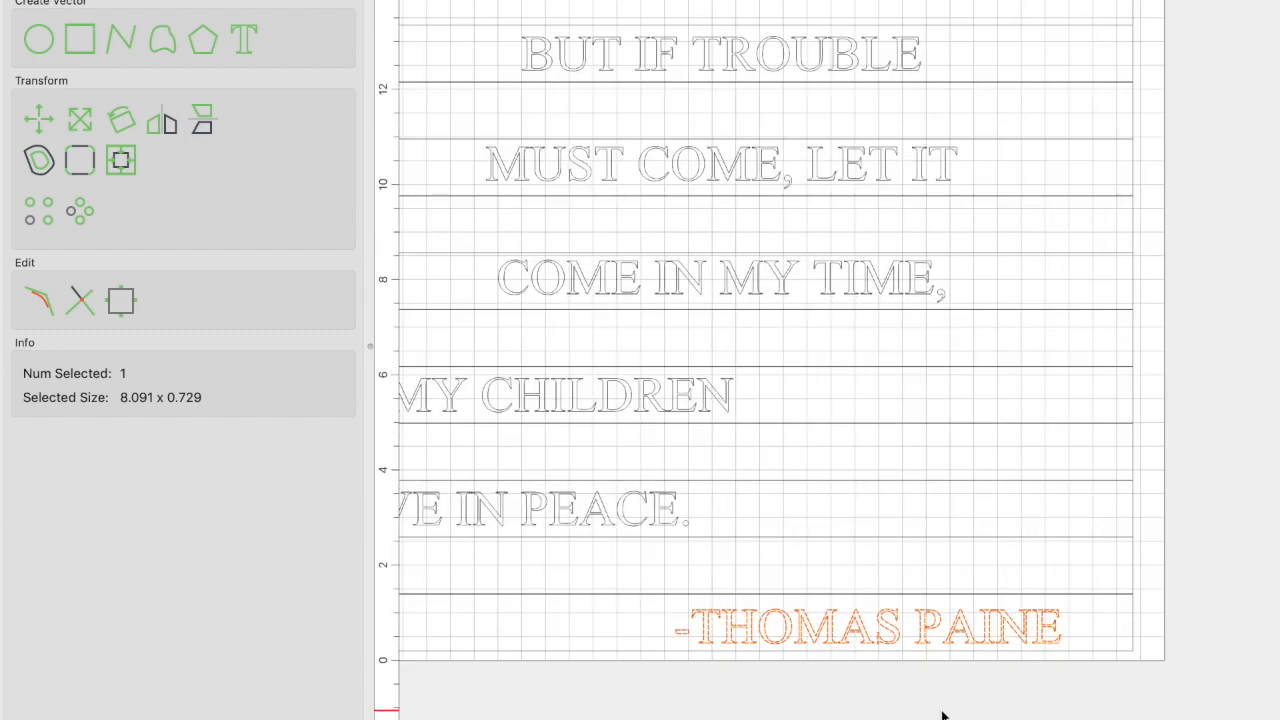
scroll(942, 714, down, 1)
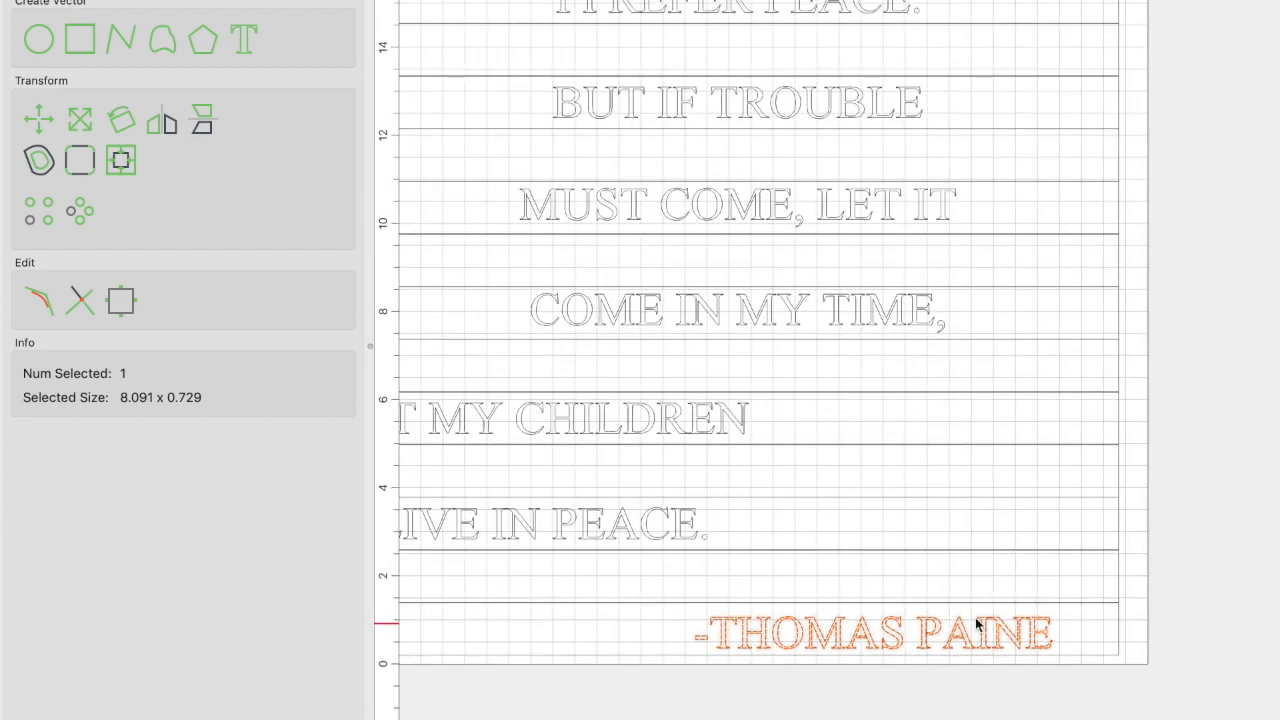
mouse_move(936, 628)
mouse_down()
mouse_move(953, 626)
mouse_move(937, 630)
mouse_up()
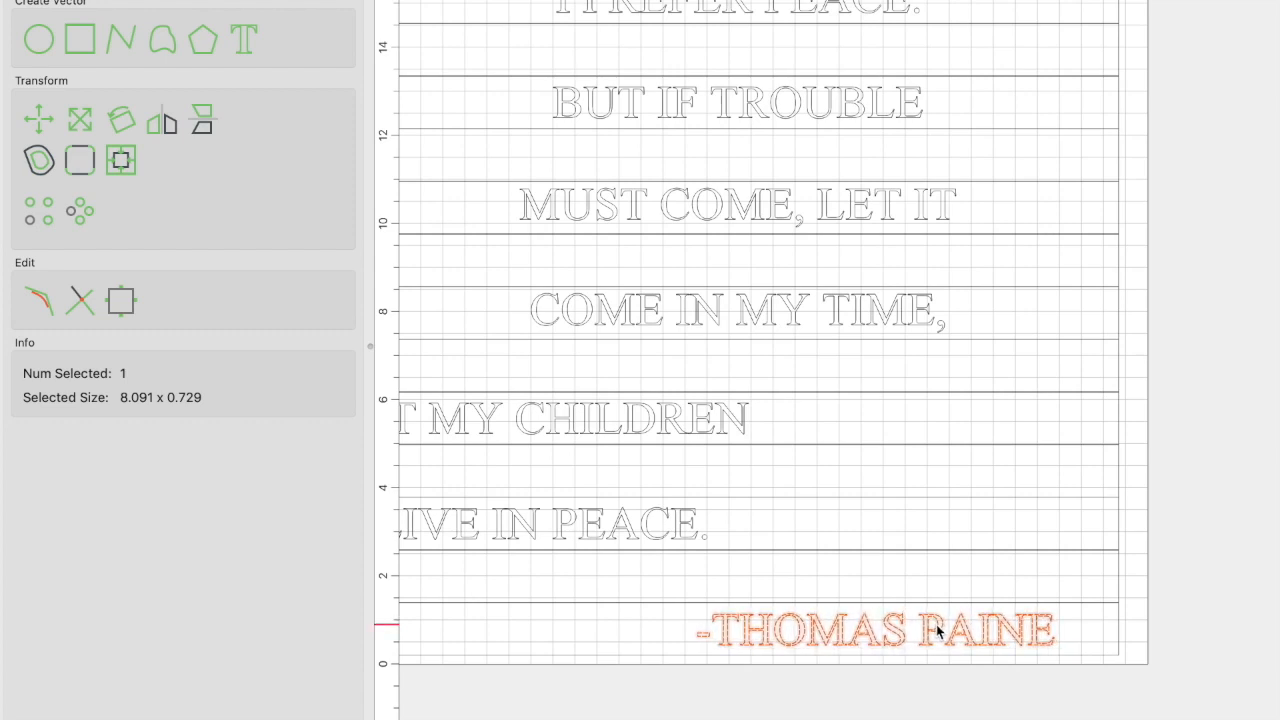
Centre the "-THOMAS PAINE" text vertically within the lowest long stripe, using the stripe as the alignment reference
scroll(937, 630, down, 3)
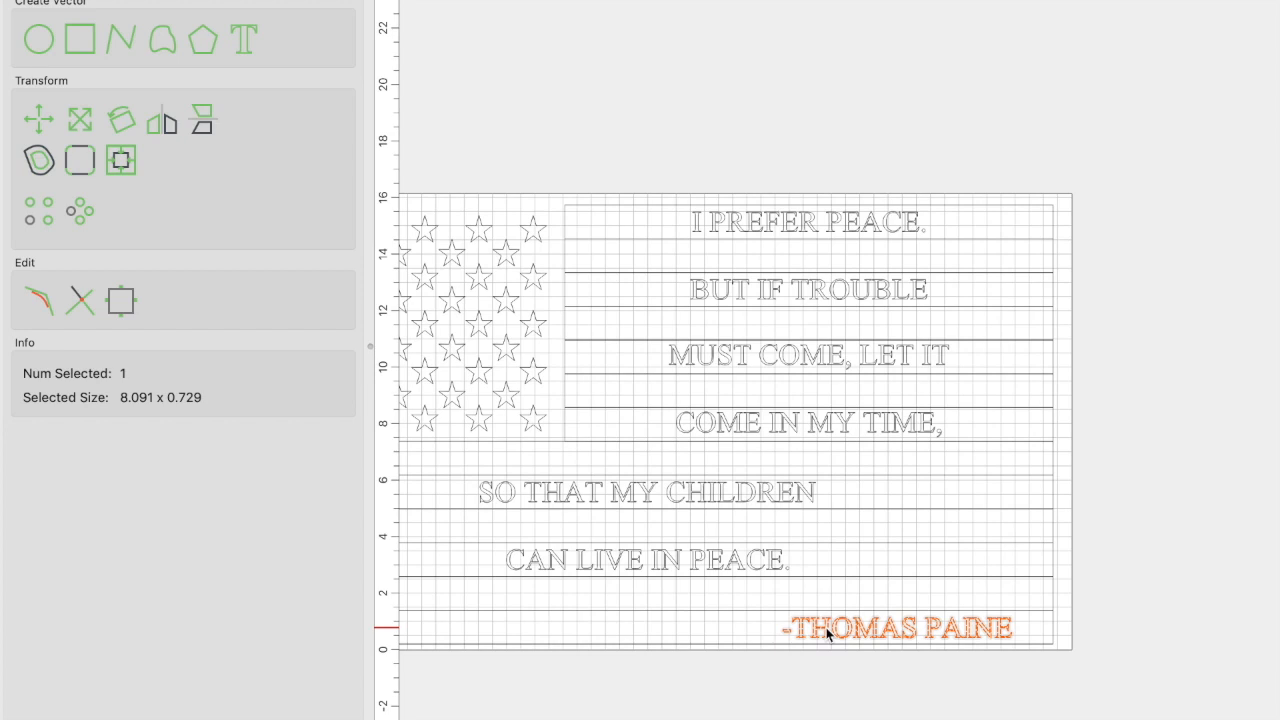
shift+click(747, 642)
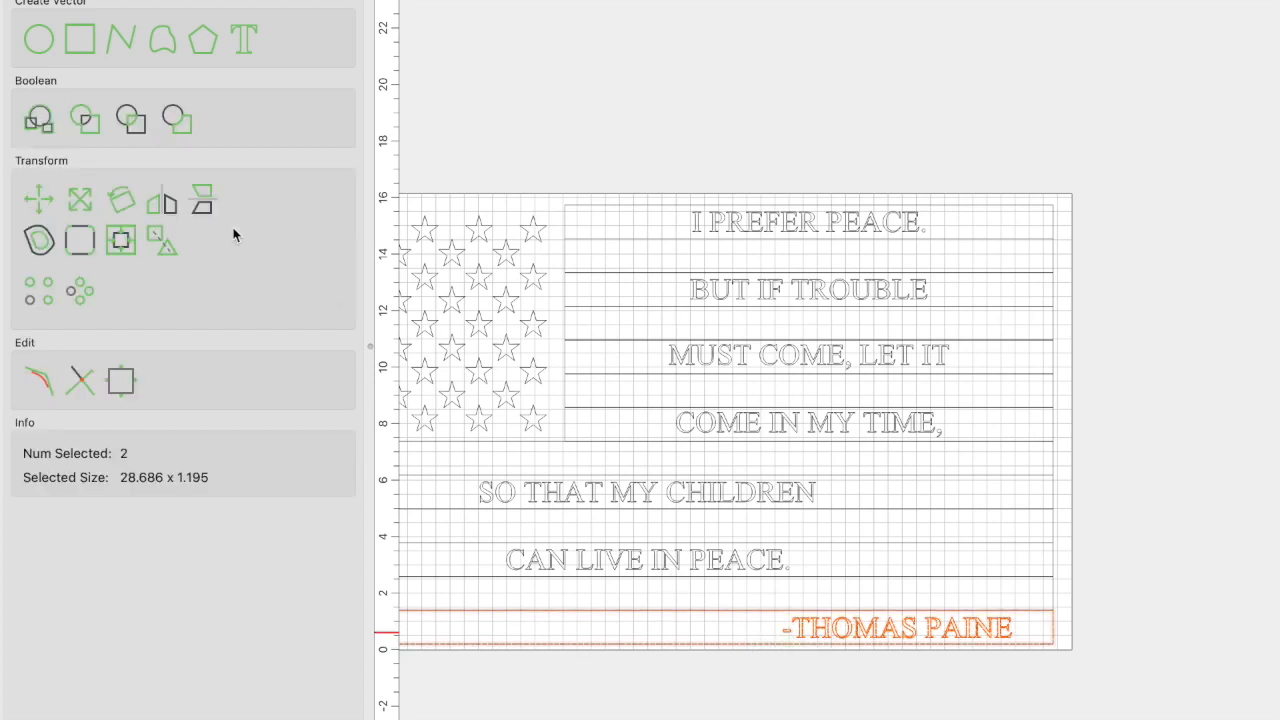
click(121, 243)
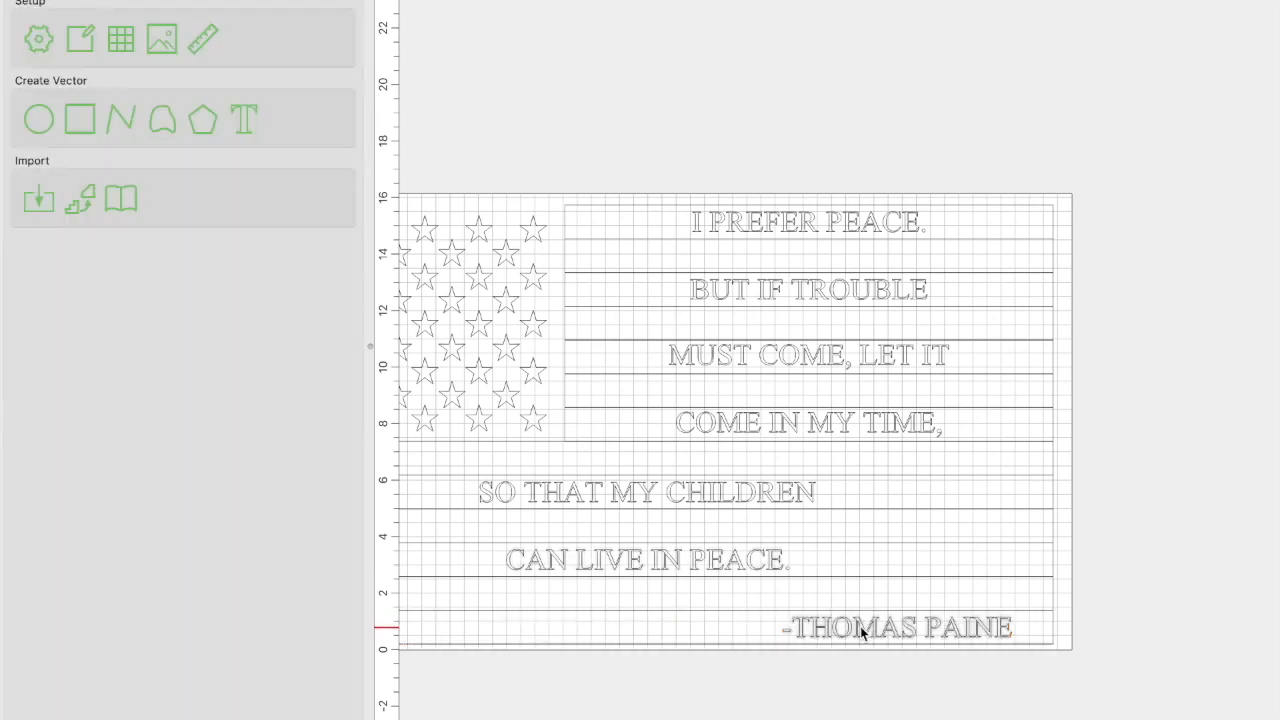
drag(773, 642, 773, 672)
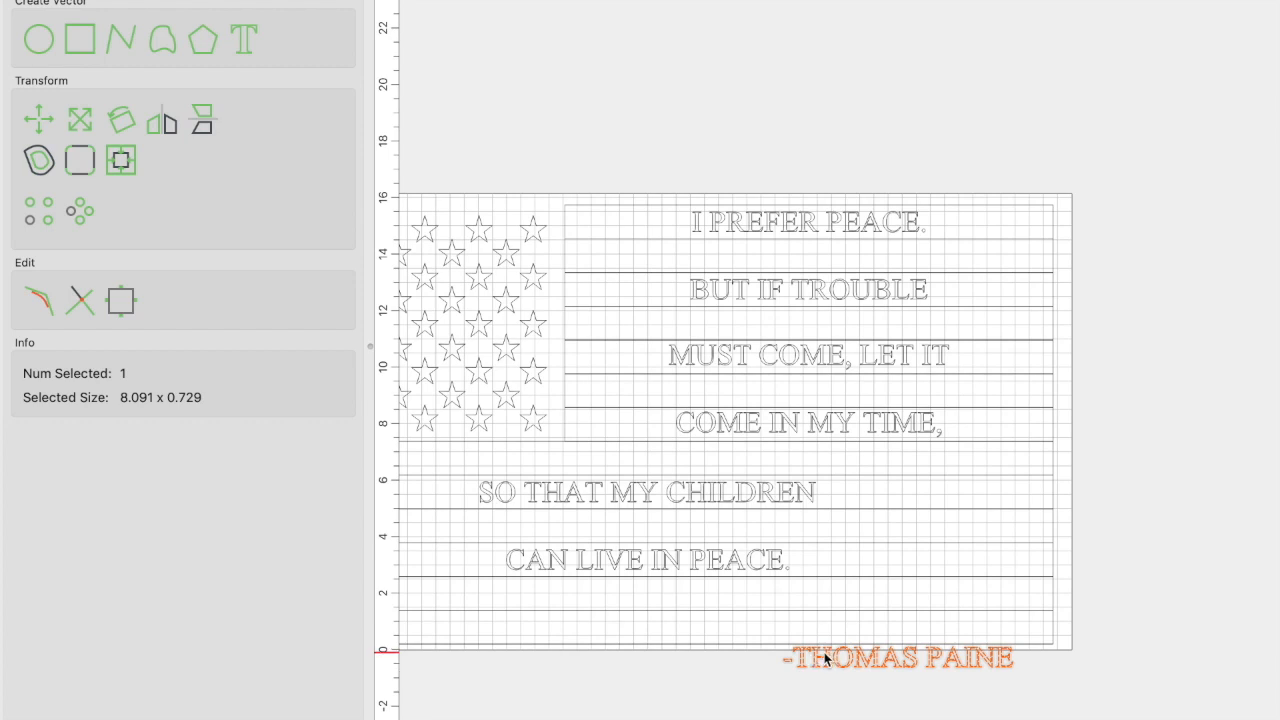
shift+click(749, 645)
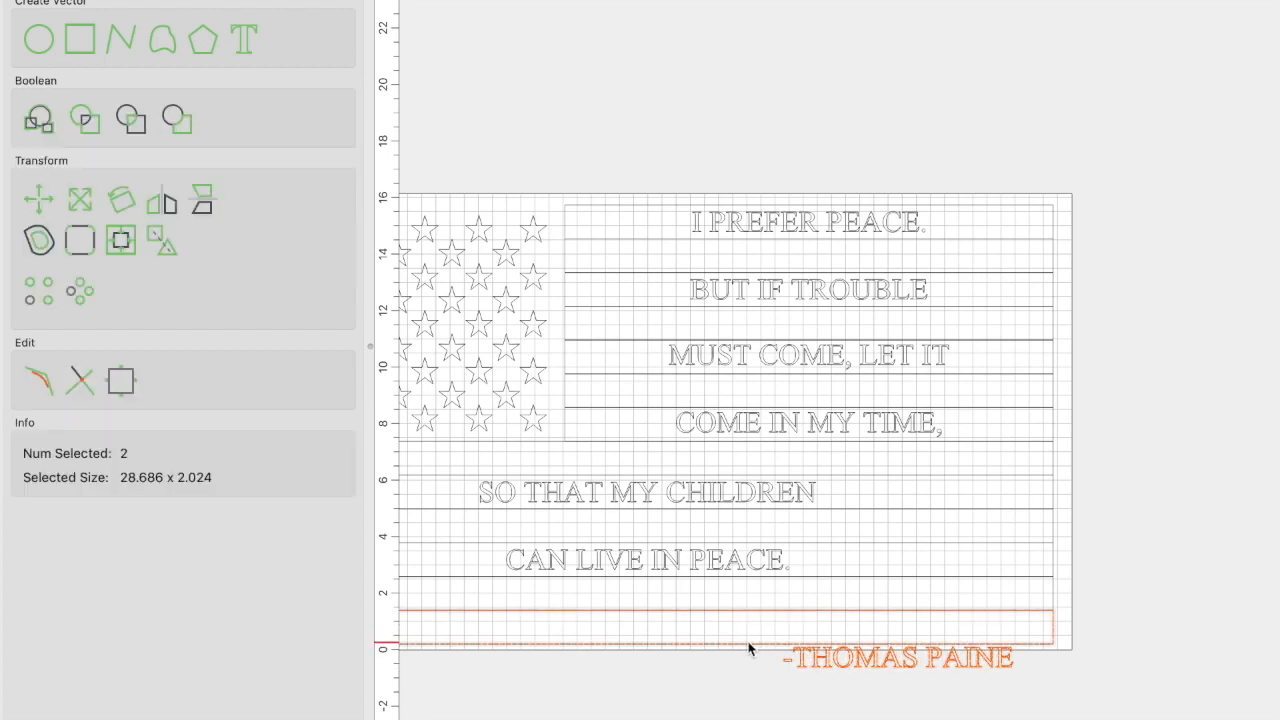
click(121, 239)
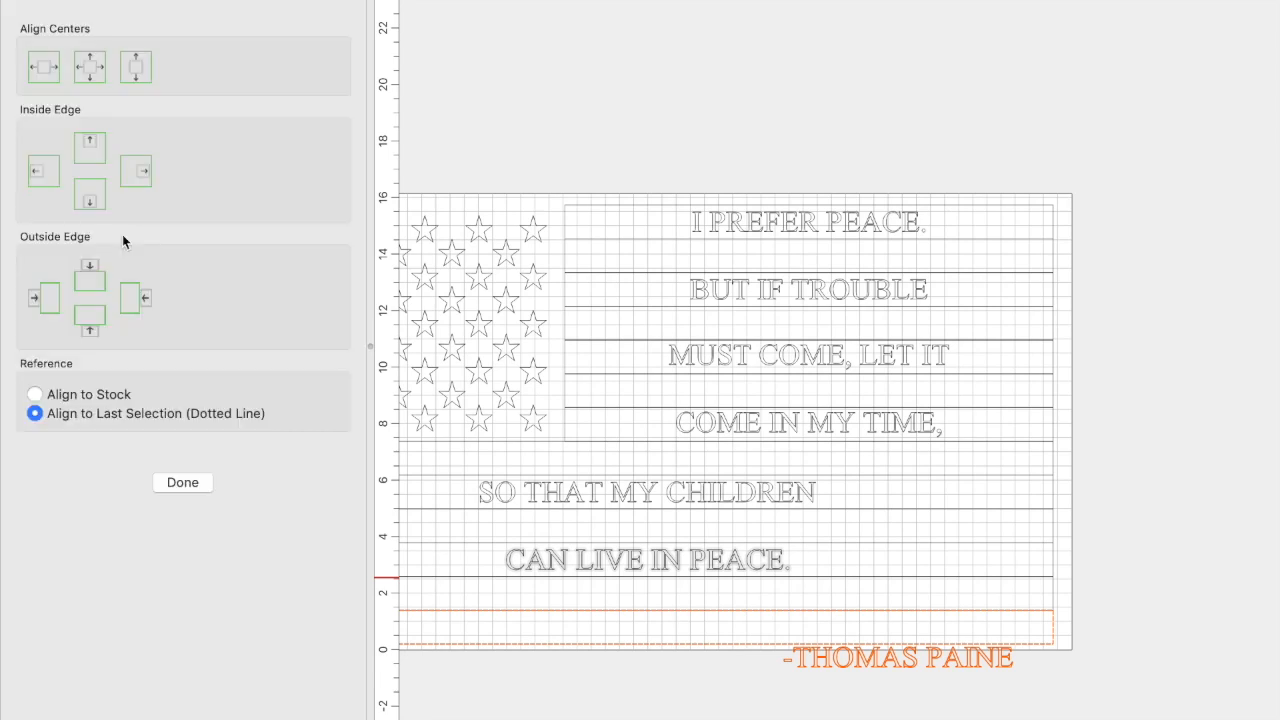
click(139, 70)
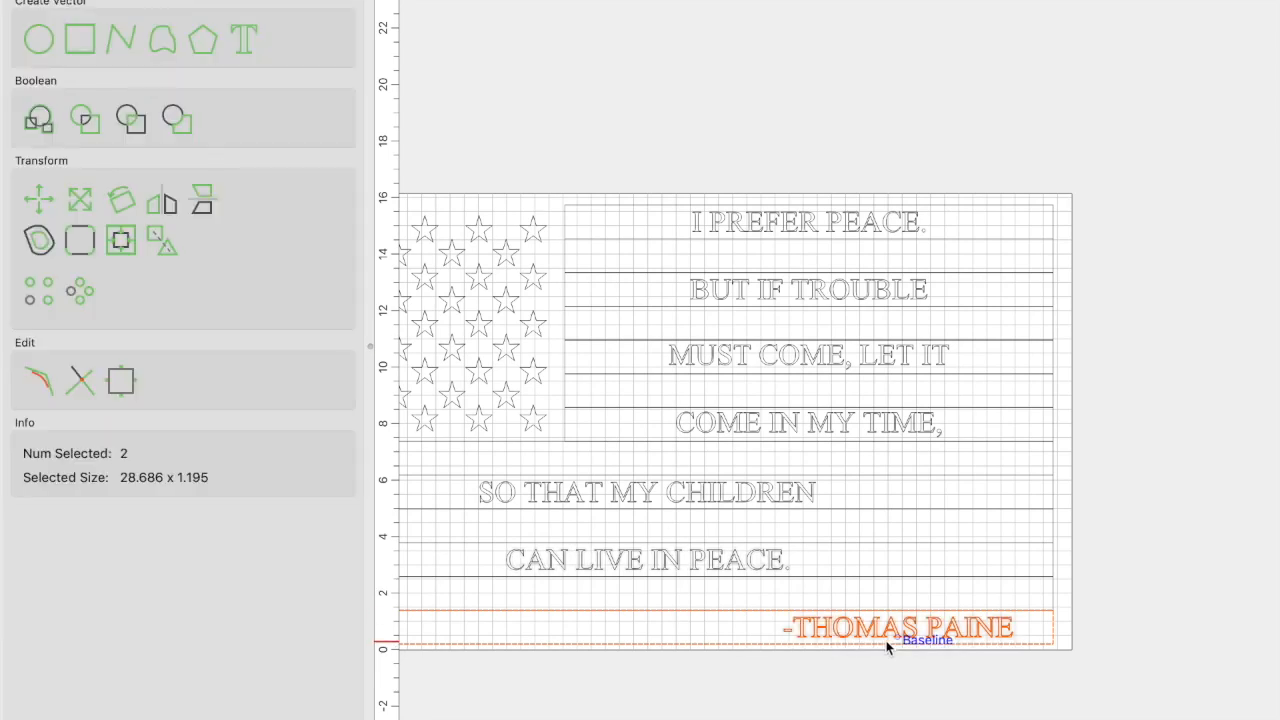
scroll(892, 630, up, 5)
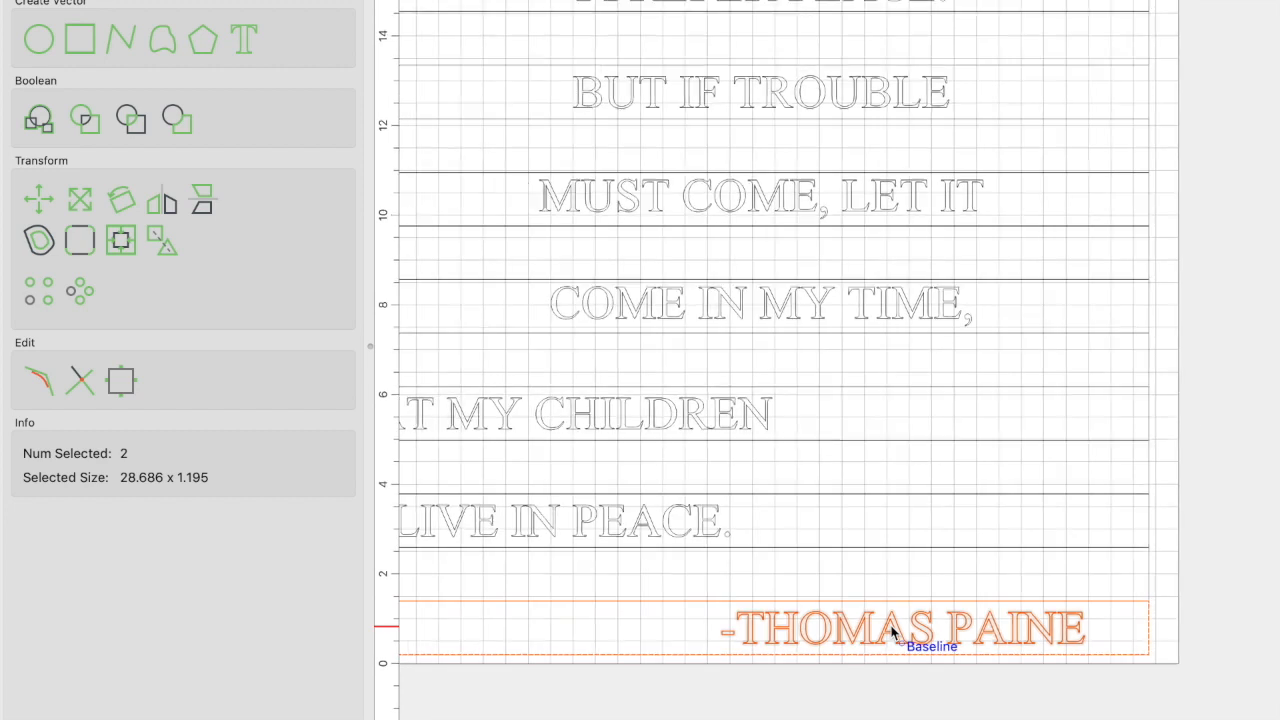
Select the seven stripe rectangles that surround the text lines, four short and three long, and delete them
scroll(892, 630, down, 2)
scroll(892, 630, down, 5)
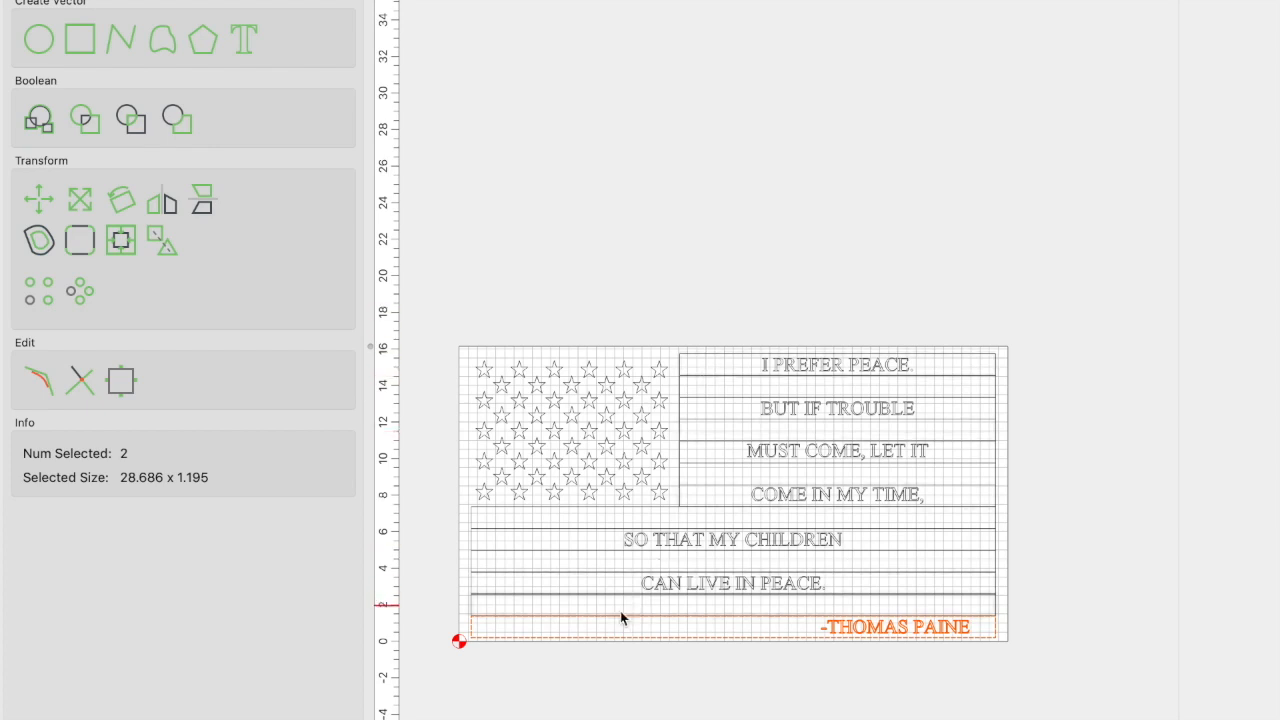
click(705, 352)
shift+click(690, 424)
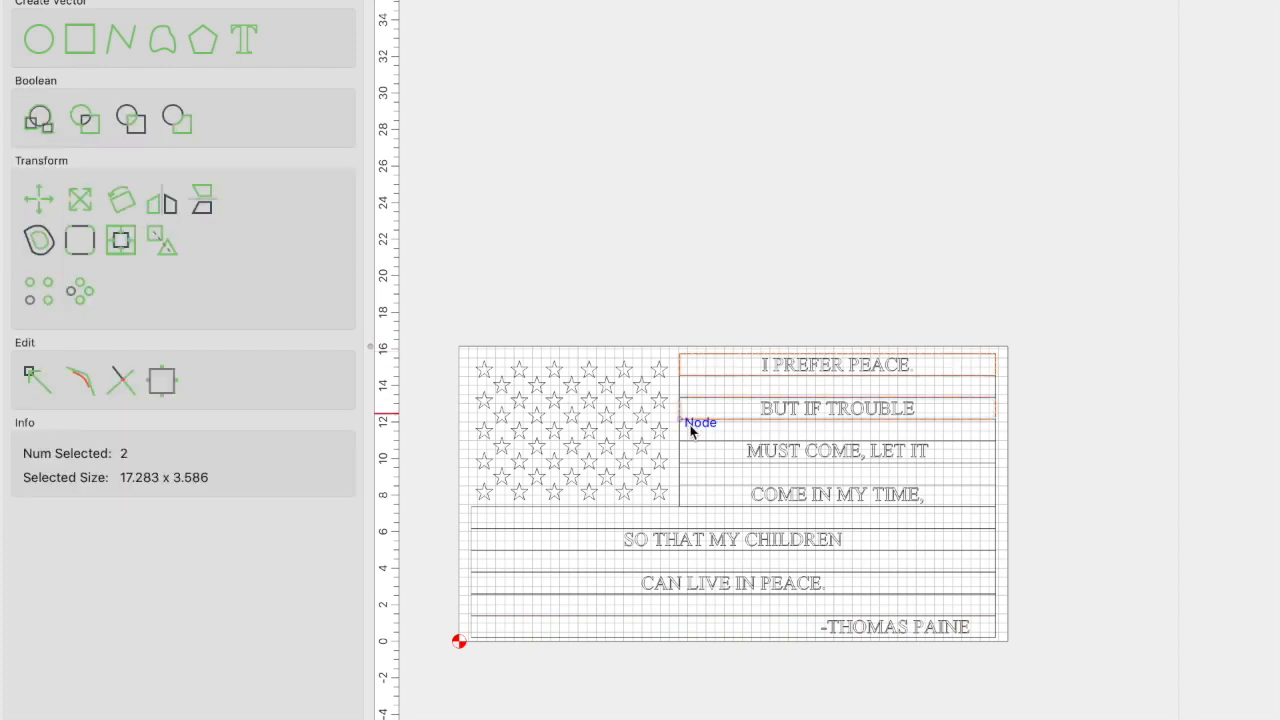
shift+click(686, 455)
shift+click(685, 495)
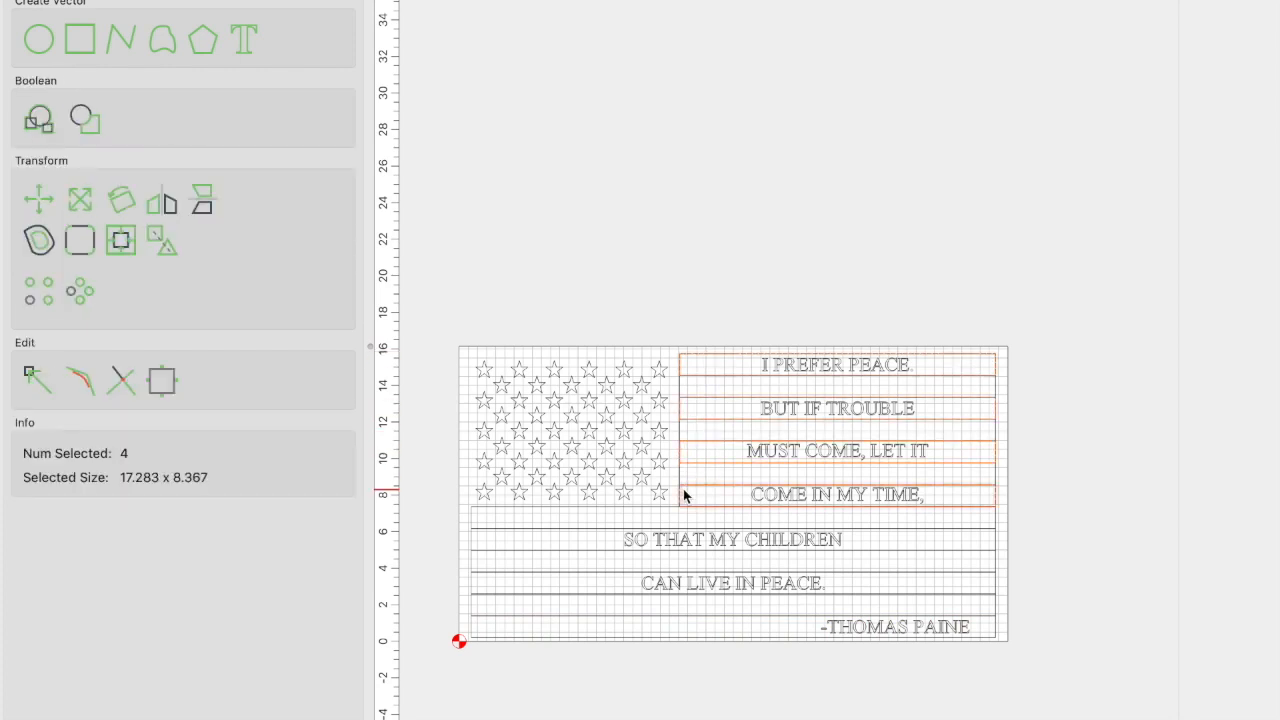
shift+click(472, 539)
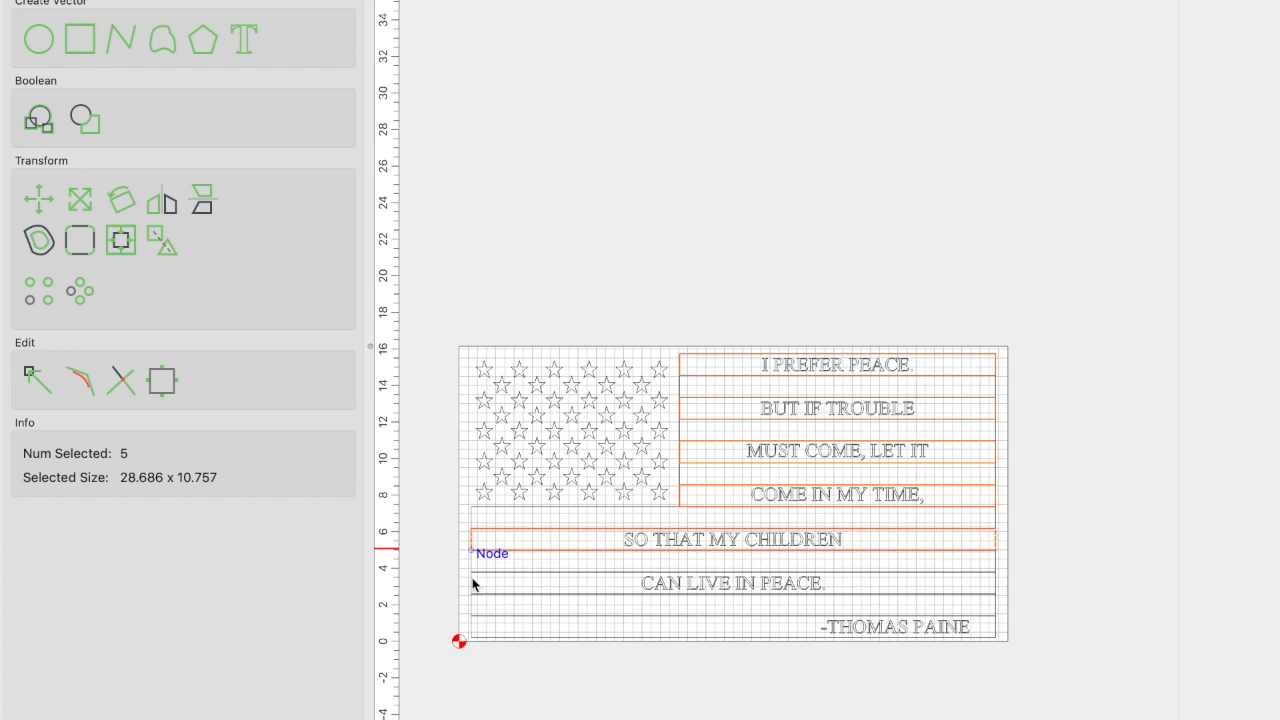
shift+click(474, 591)
shift+click(472, 633)
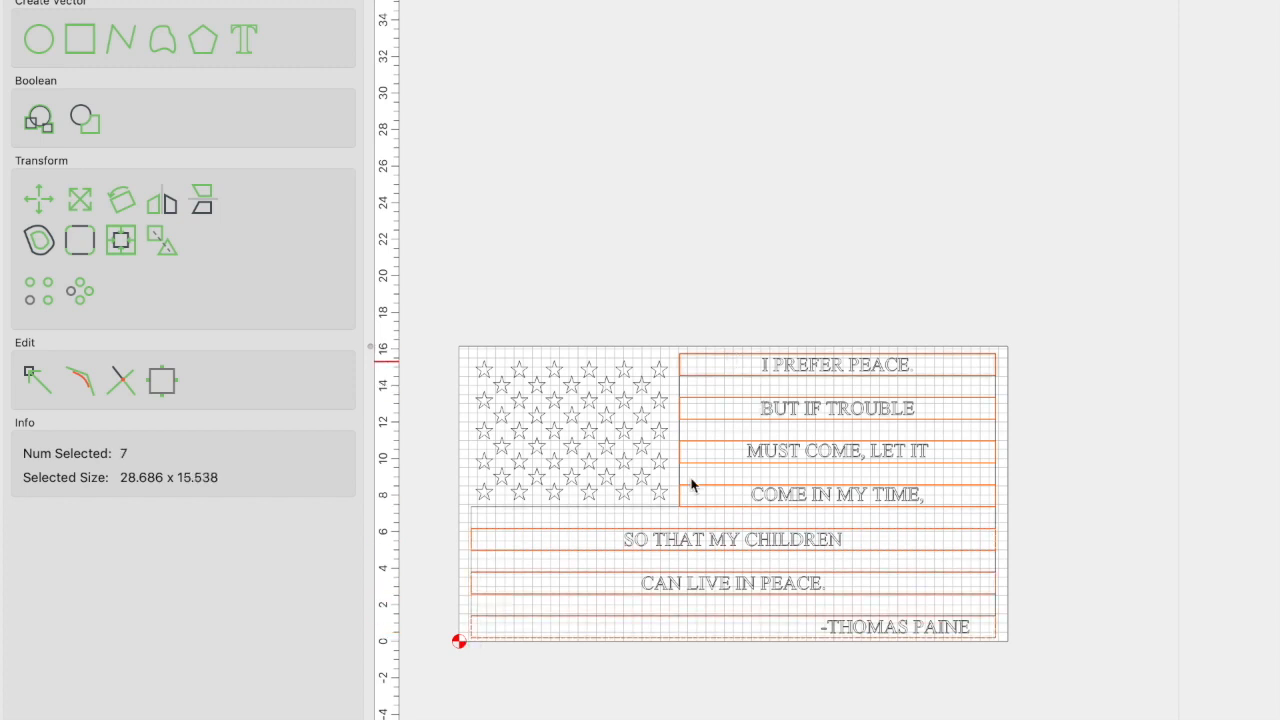
click(603, 567)
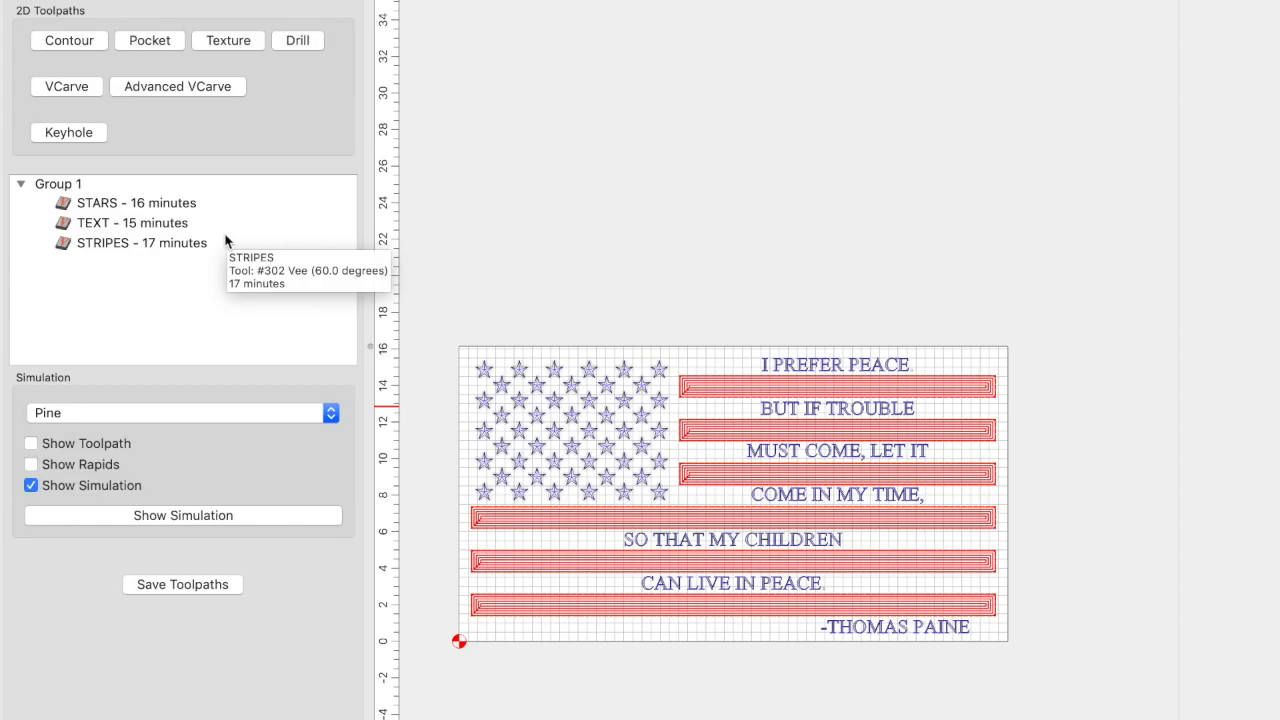
Review the STARS and TEXT toolpaths, checking their depths and the cutting parameters of the #302 Vee tool
click(142, 205)
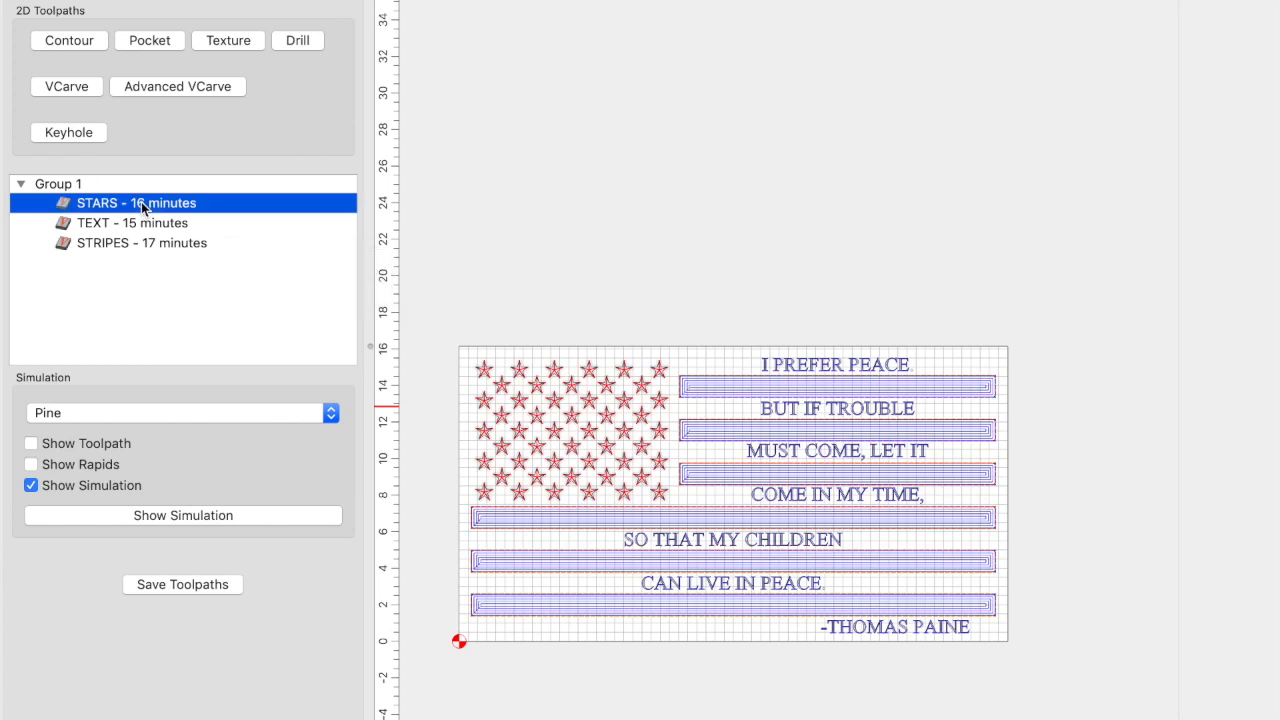
right_click(141, 202)
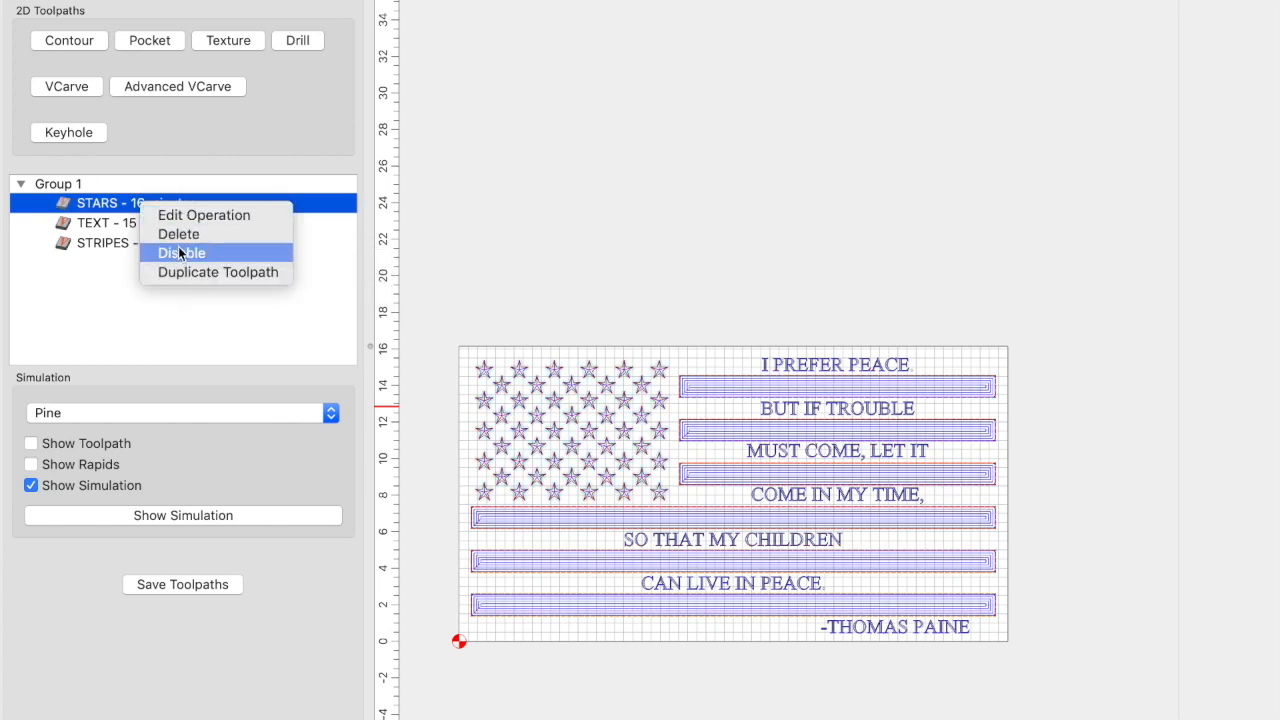
click(188, 214)
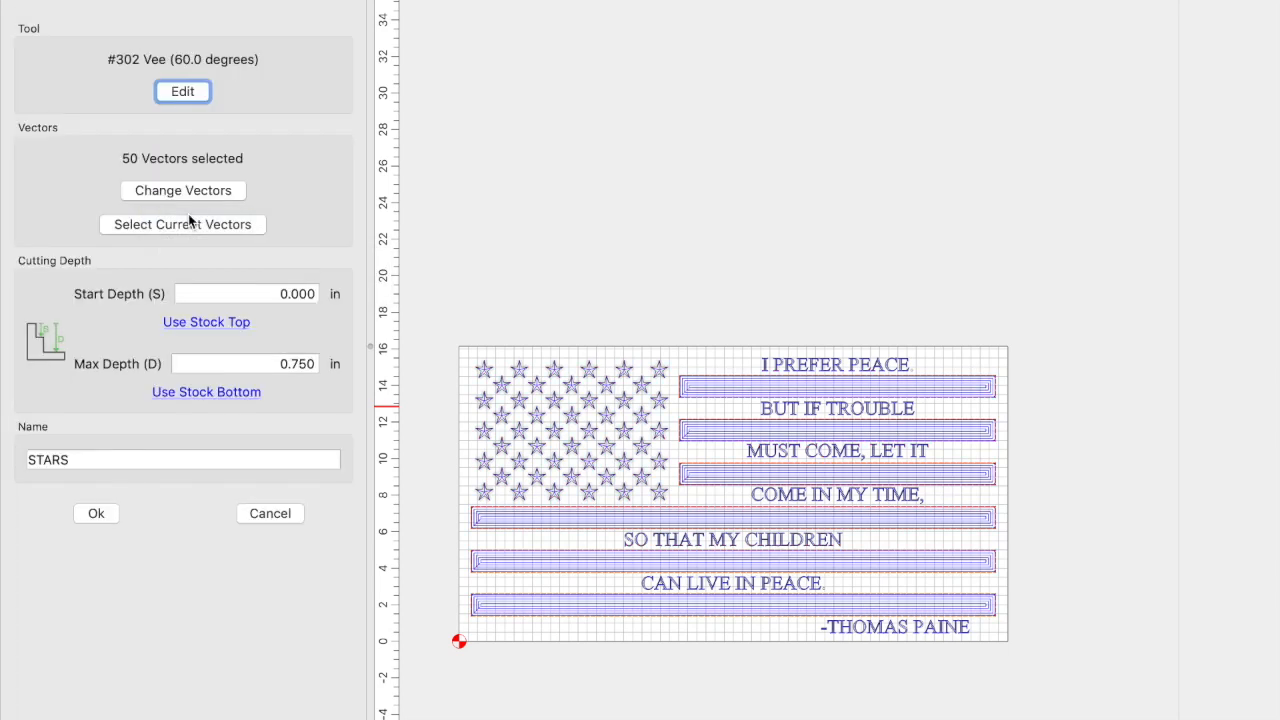
click(182, 91)
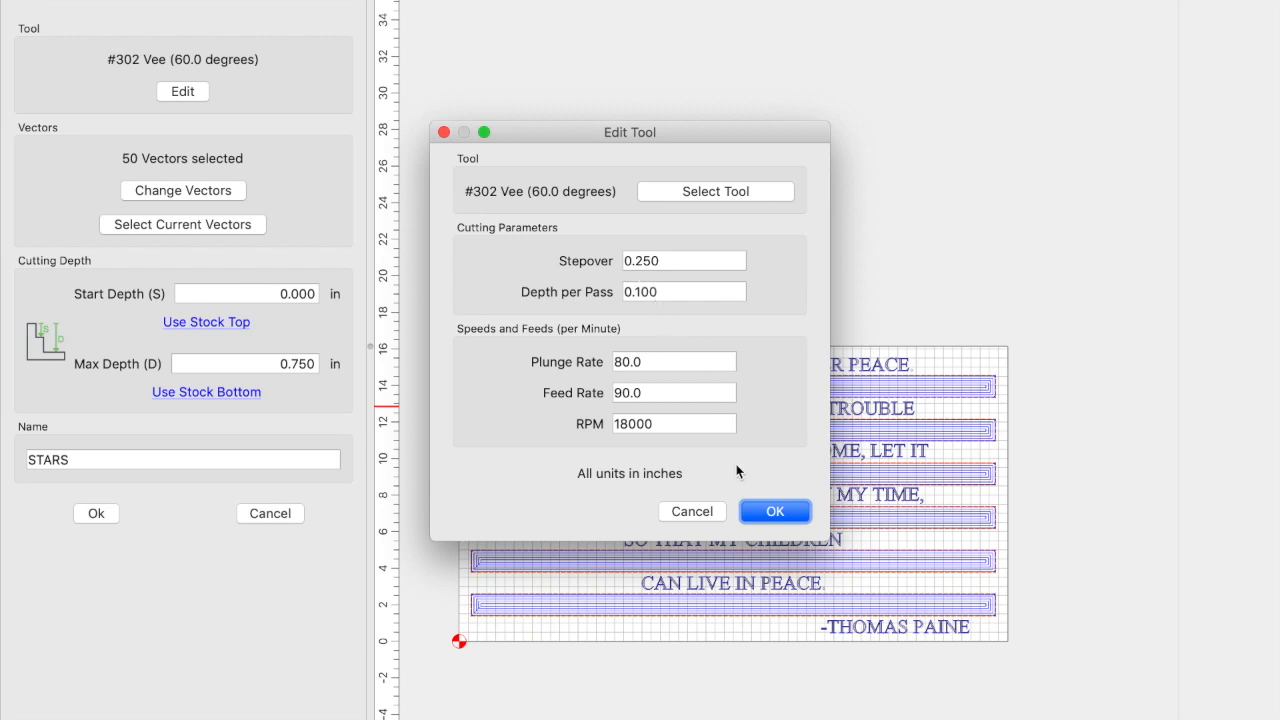
click(770, 511)
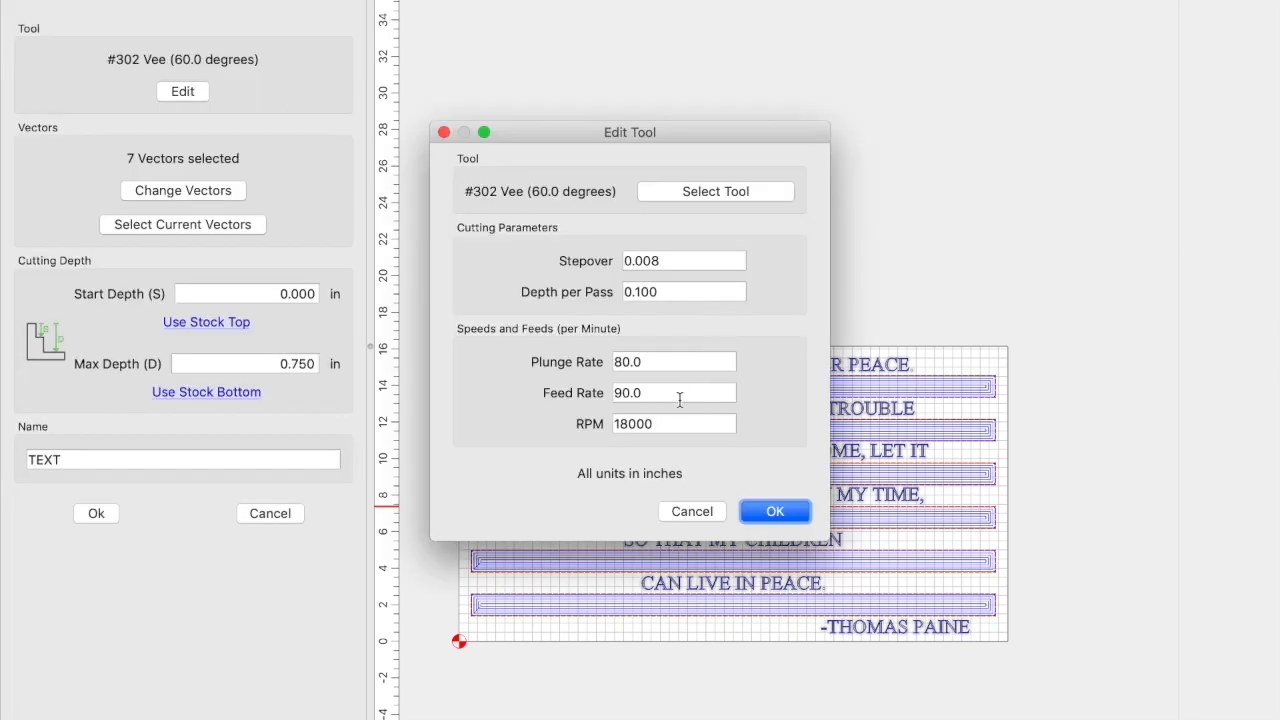
click(770, 511)
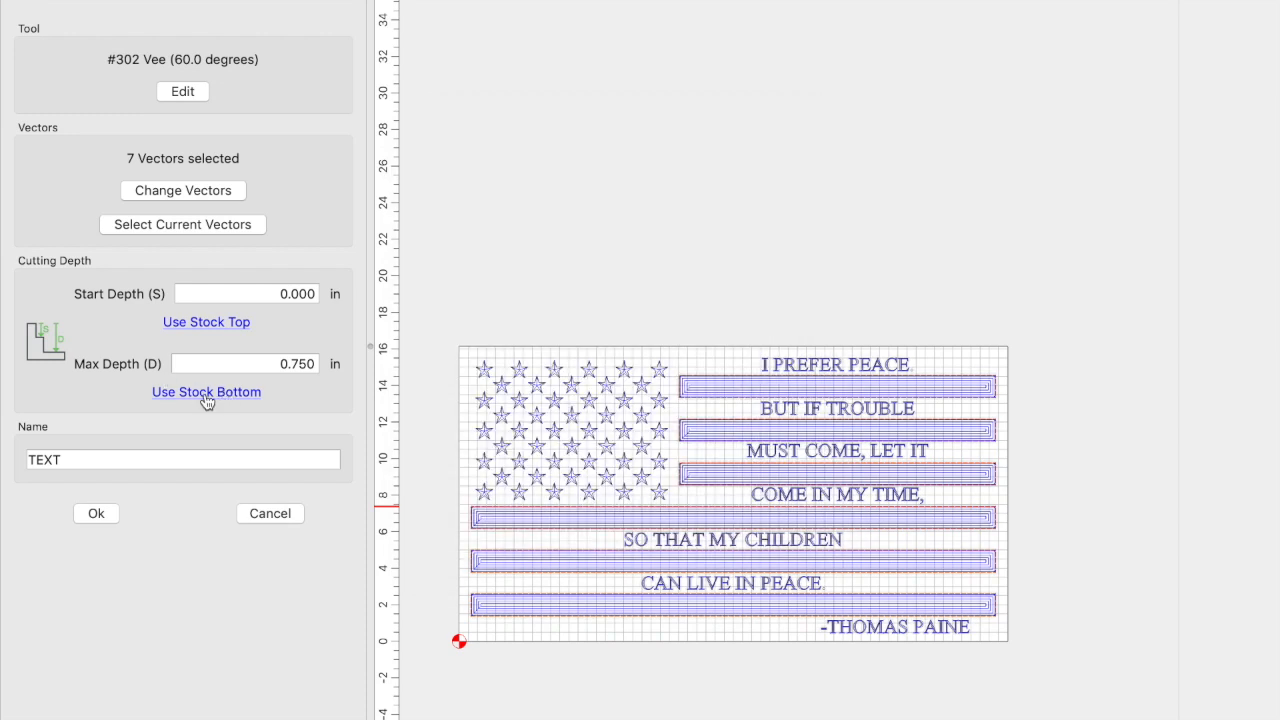
click(96, 513)
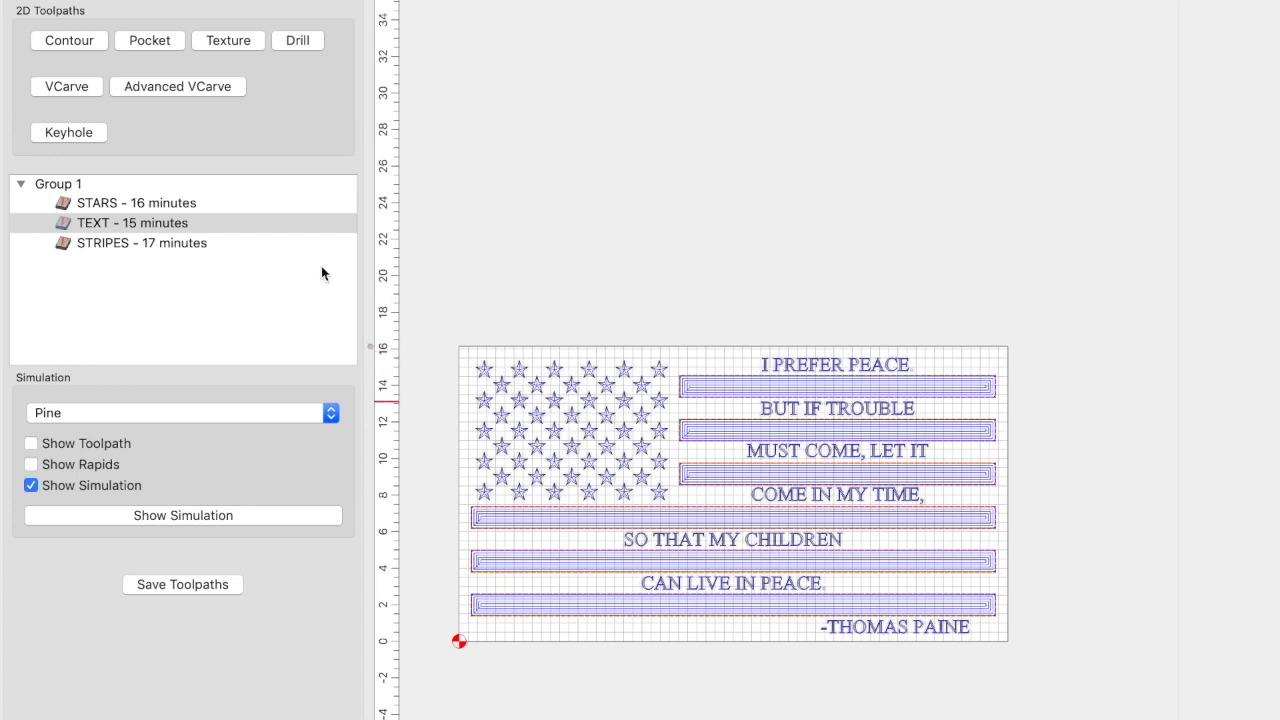
Review the STRIPES Advanced VCarve toolpath, checking its depths and the parameters of the pocket end mill and the vee tool
double_click(190, 243)
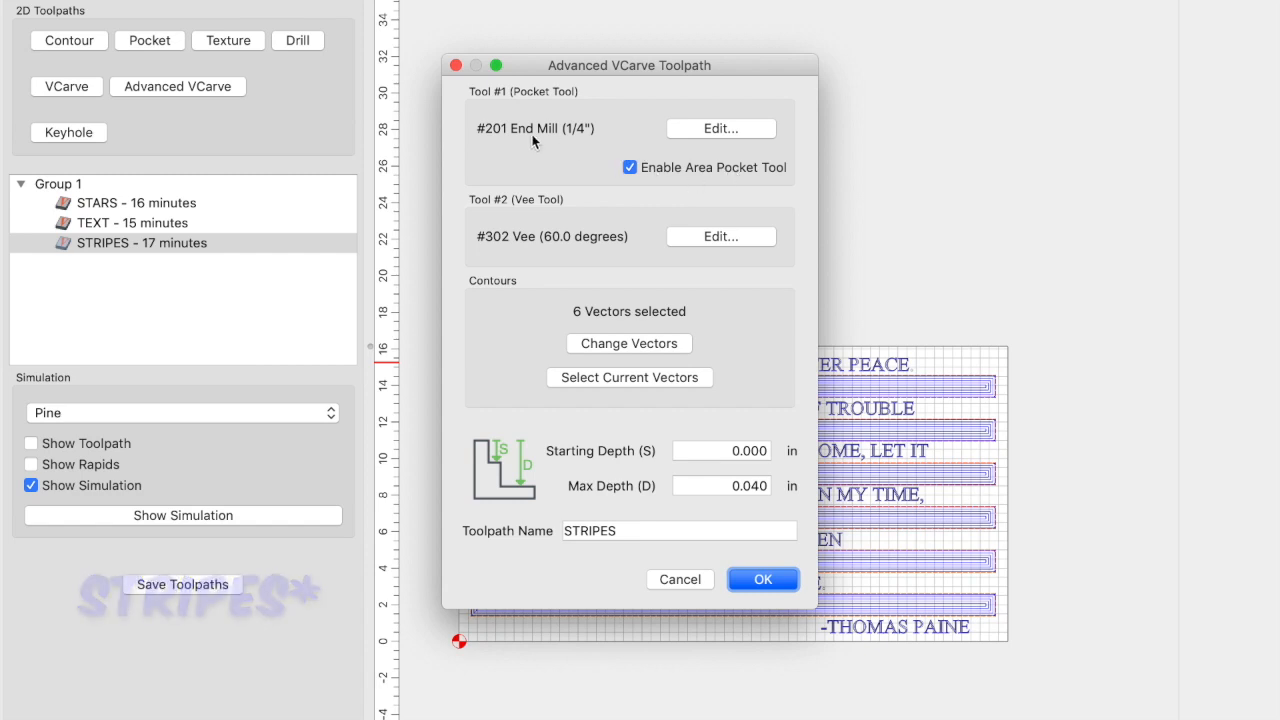
click(680, 131)
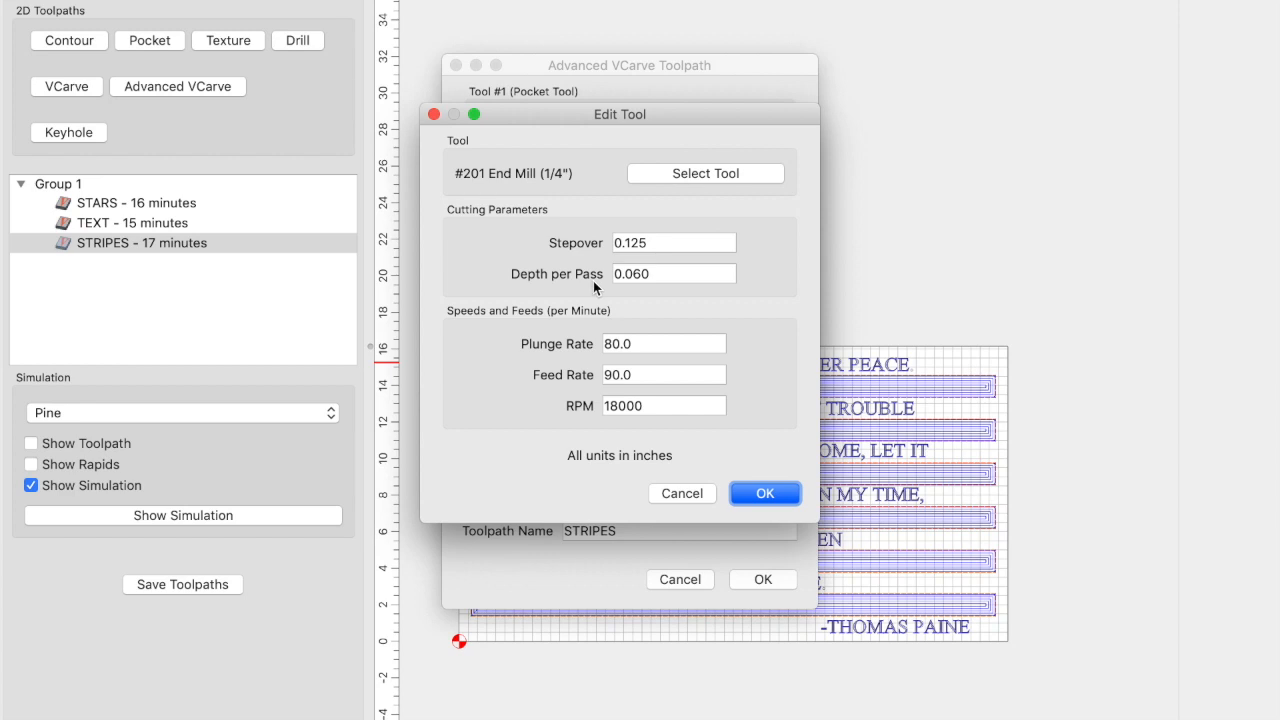
key(Return)
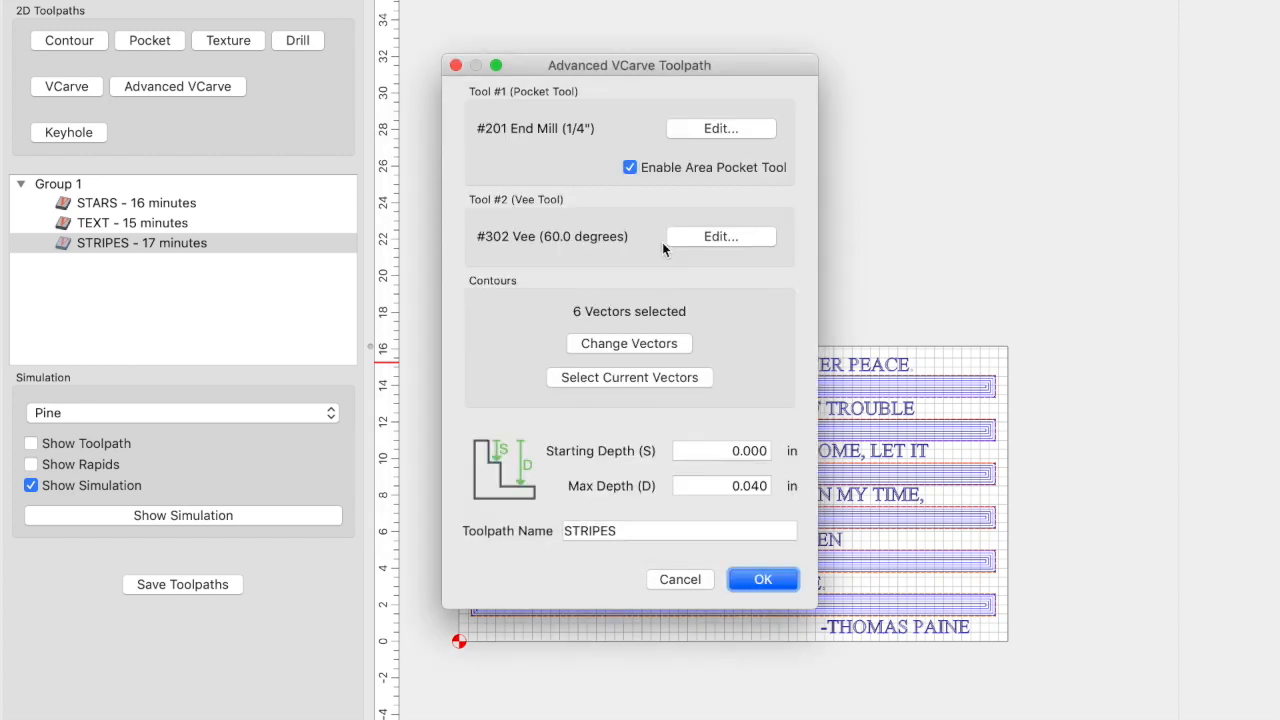
click(687, 240)
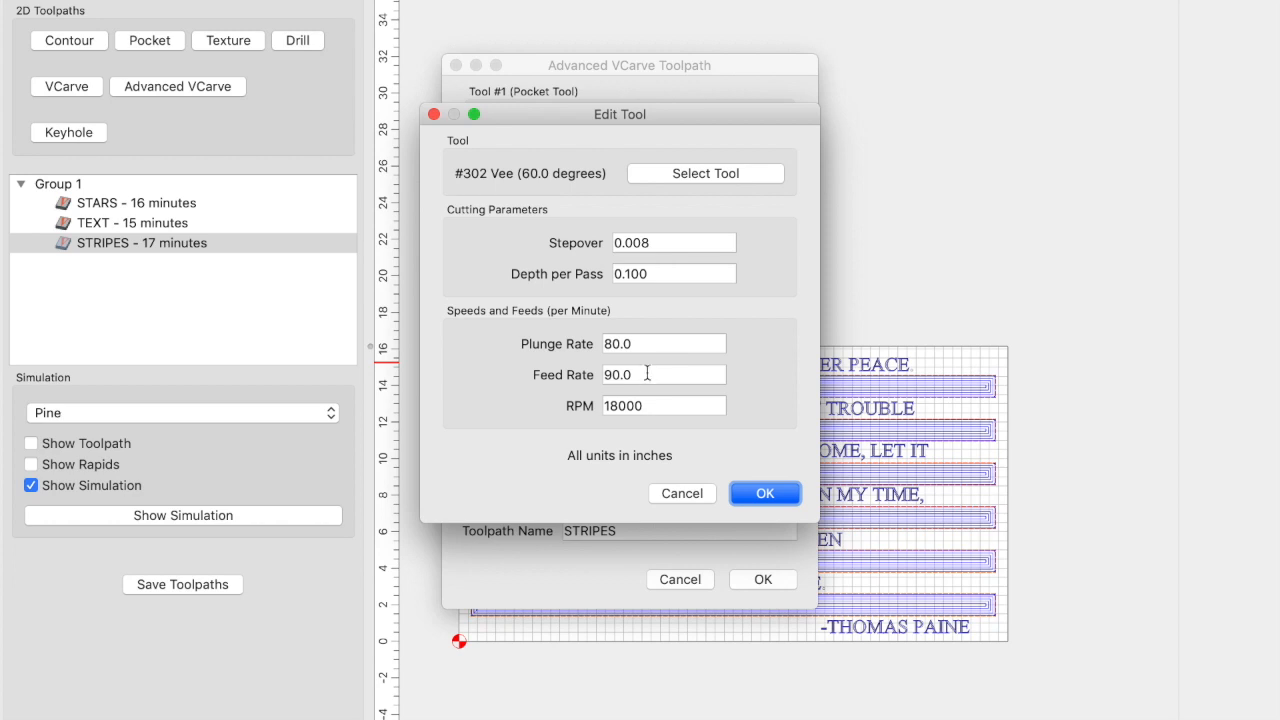
click(751, 490)
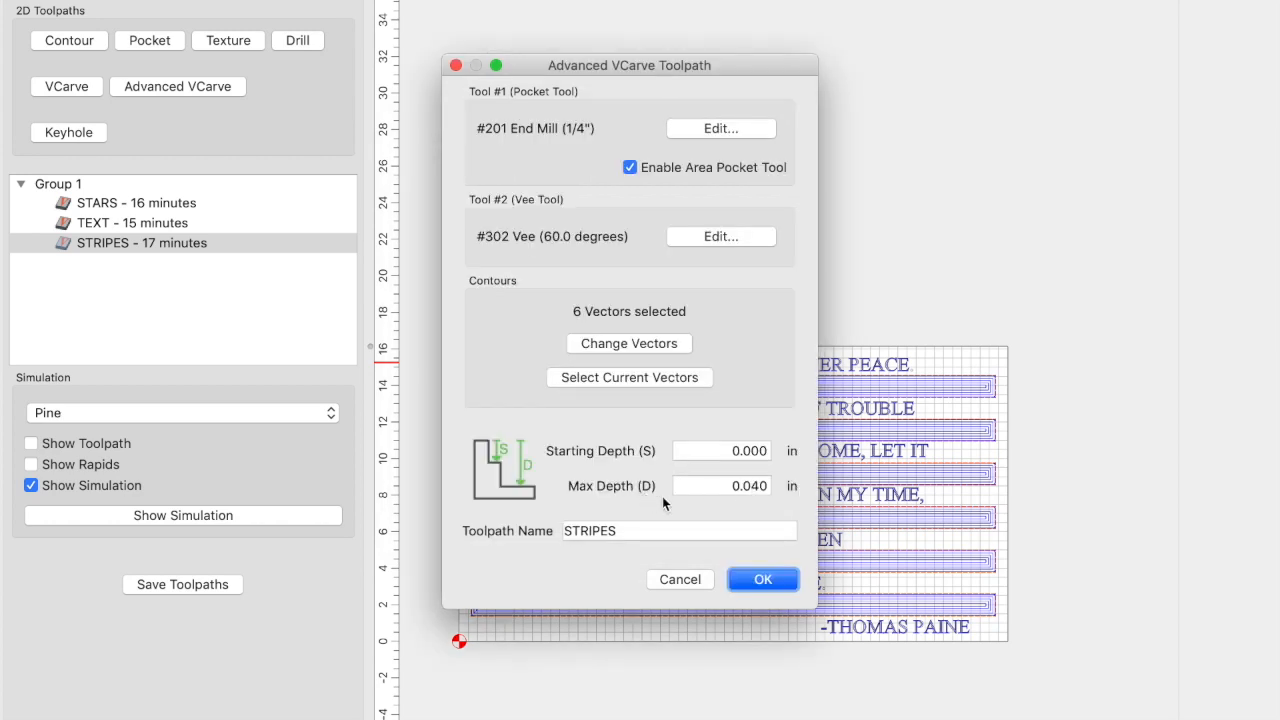
key(Return)
Run the simulation of all toolpaths in Pine and inspect the carved flag from a higher angle
click(260, 516)
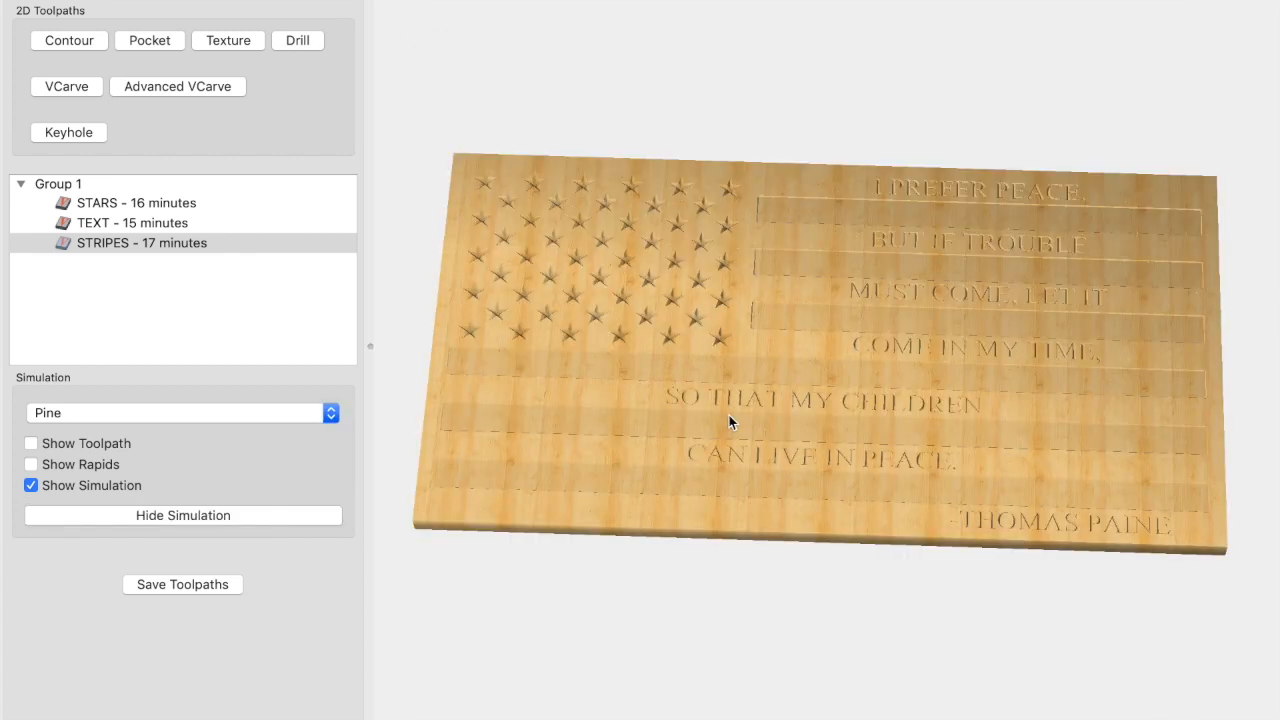
drag(729, 415, 748, 356)
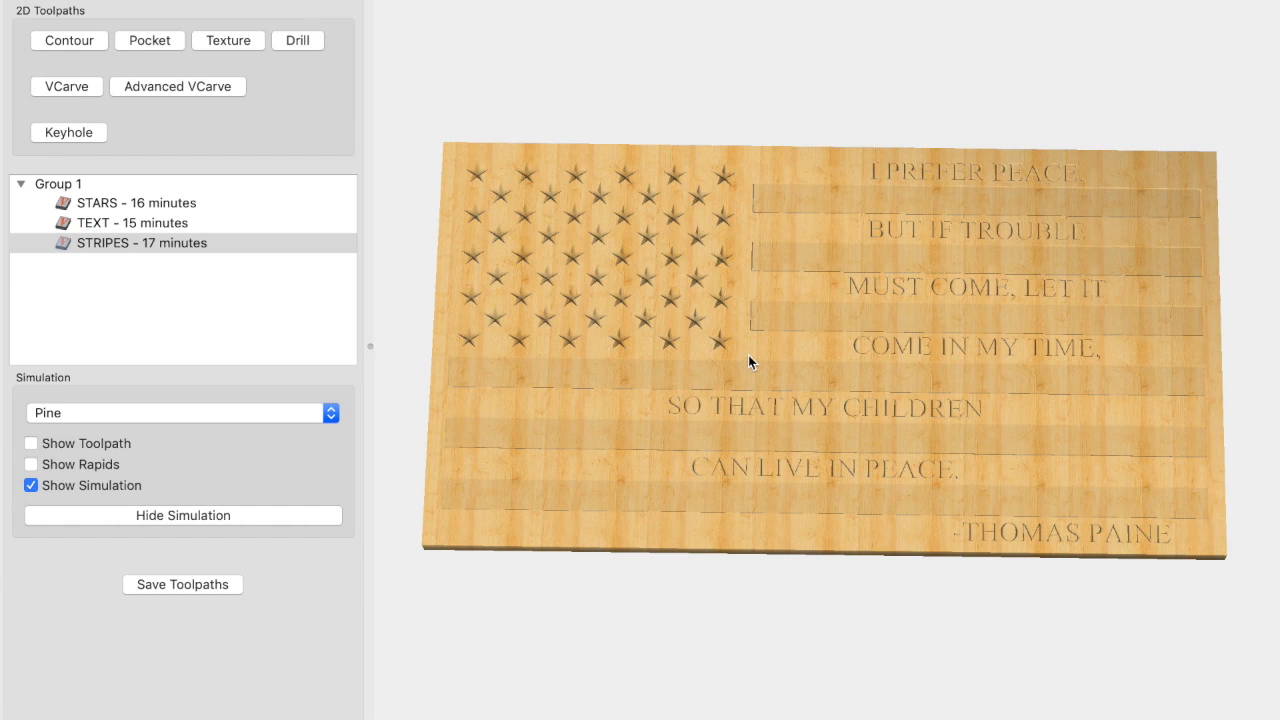